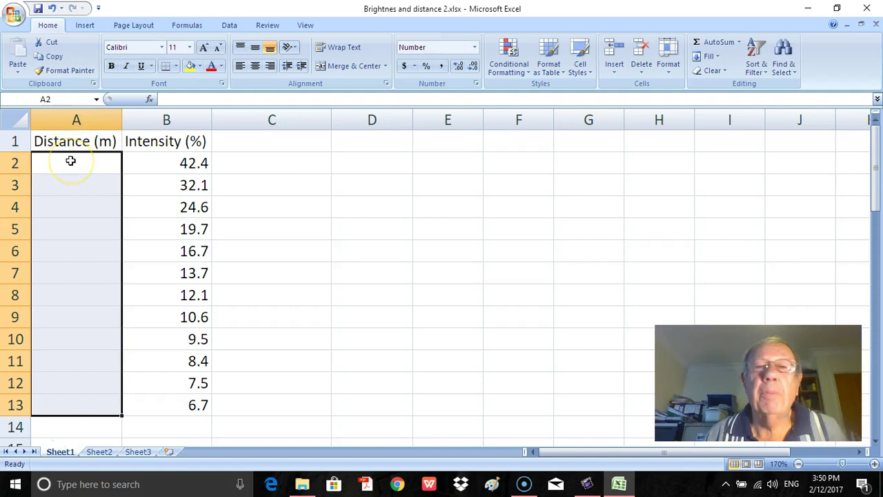
- Enter the first two Distance (m) values, 0.30 in cell A2 and 0.35 in cell A3
left_click(71, 160)
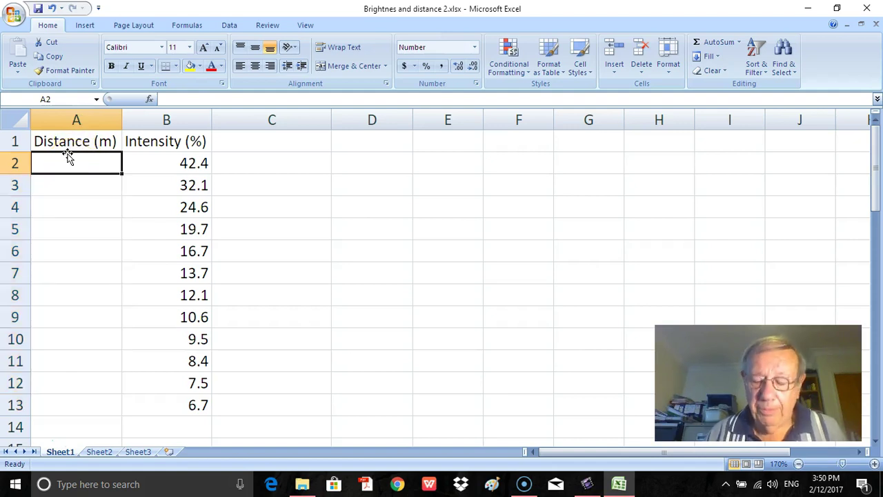
type(".30")
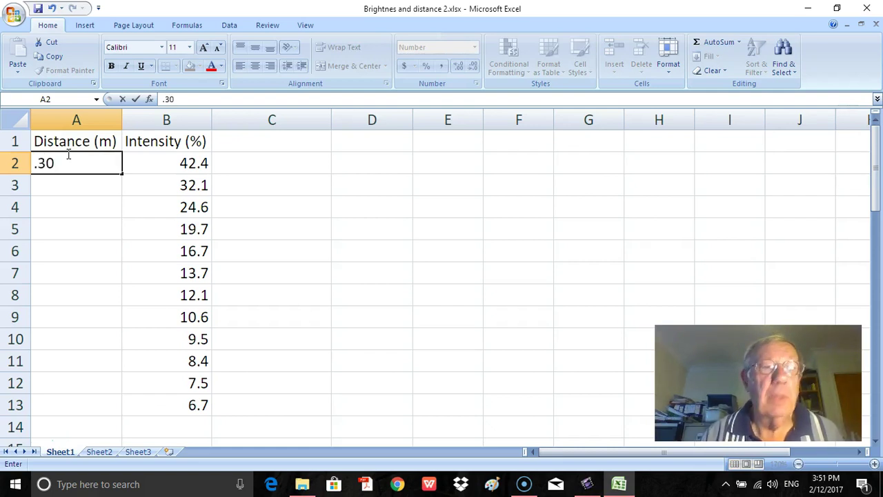
key("Return")
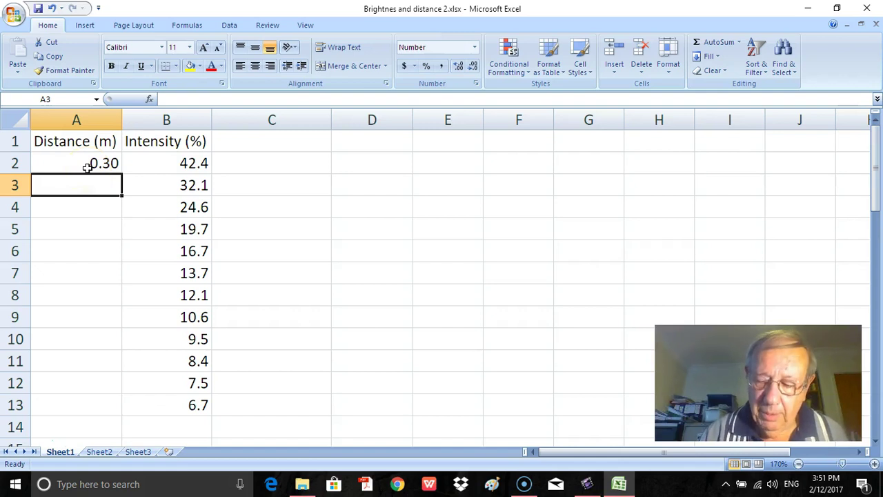
type(".35")
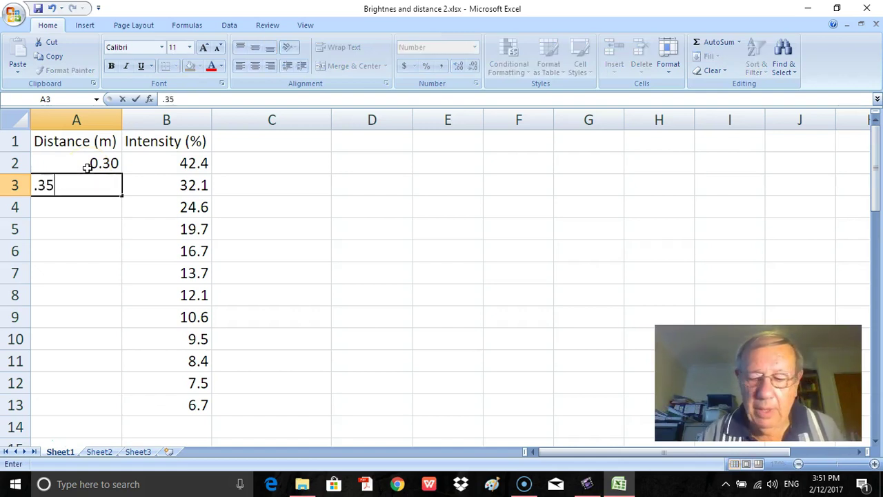
key("Return")
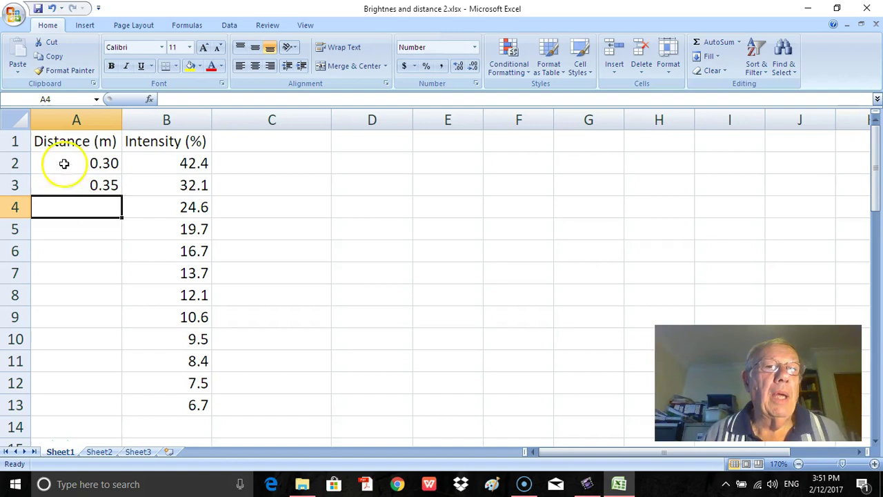
- Extend the distance series from A2:A3 down to cell A13, continuing in 0.05 increments
left_click_drag(76, 164, 92, 190)
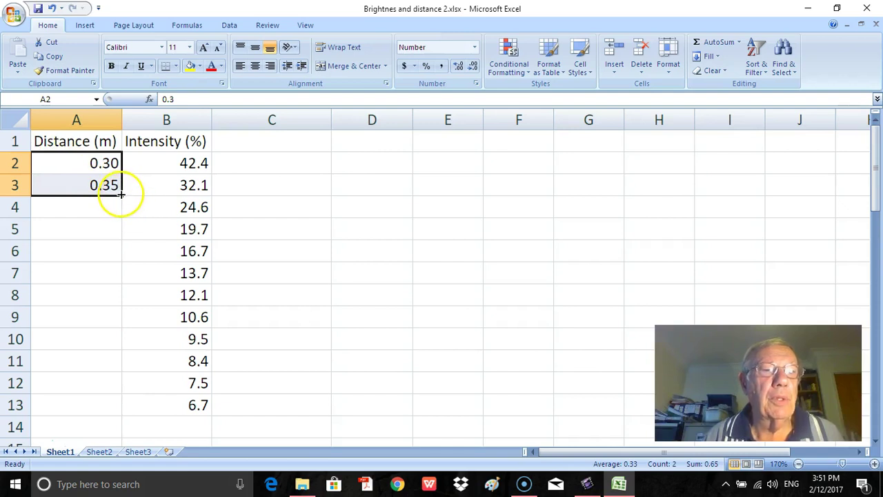
left_click_drag(121, 195, 111, 413)
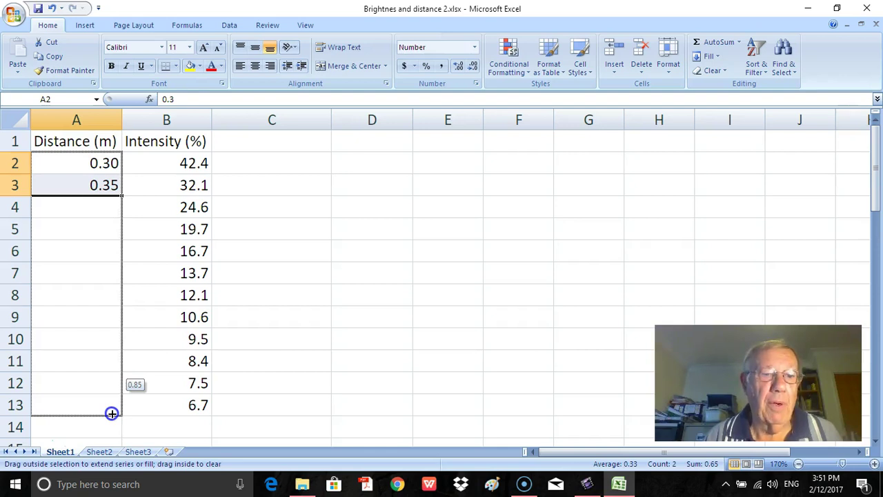
left_click_drag(113, 412, 112, 408)
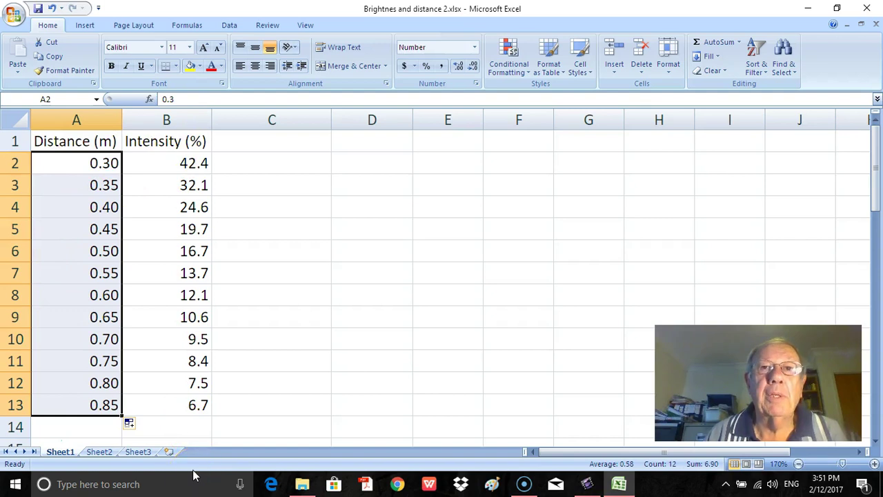
- Insert a scatter chart with smooth lines and markers from the distance and intensity data in A2:B13
left_click_drag(69, 162, 192, 408)
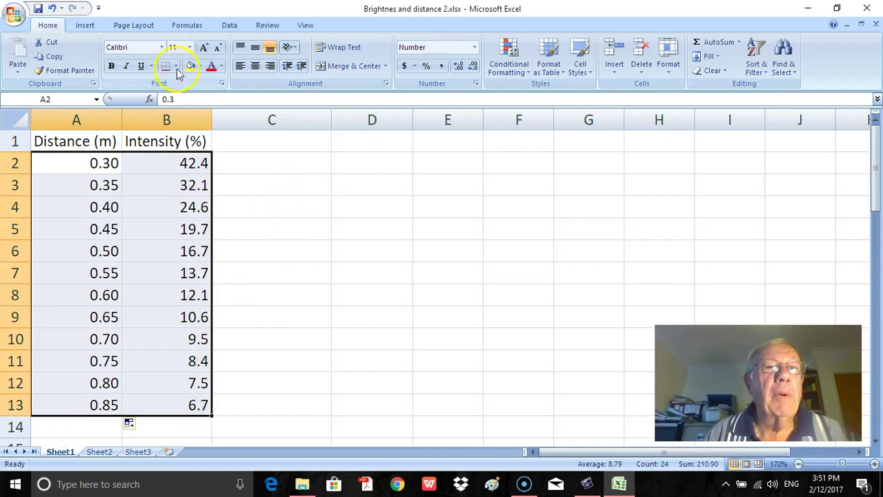
left_click(85, 25)
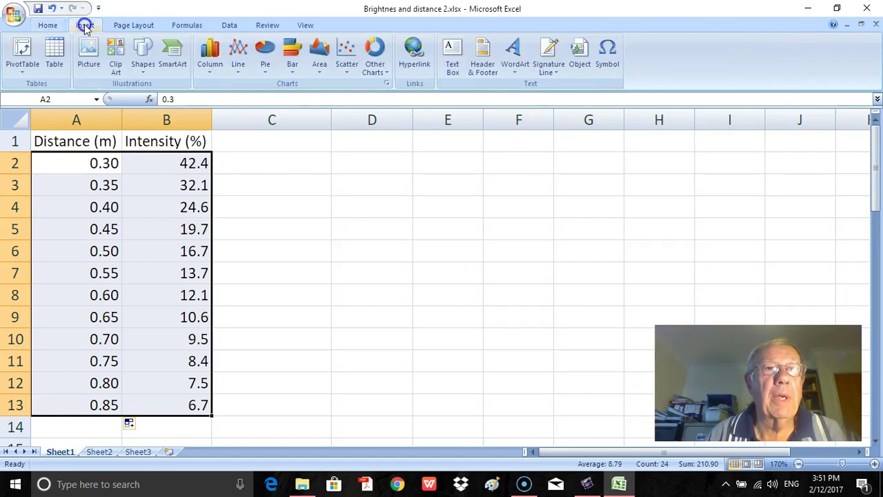
left_click(348, 52)
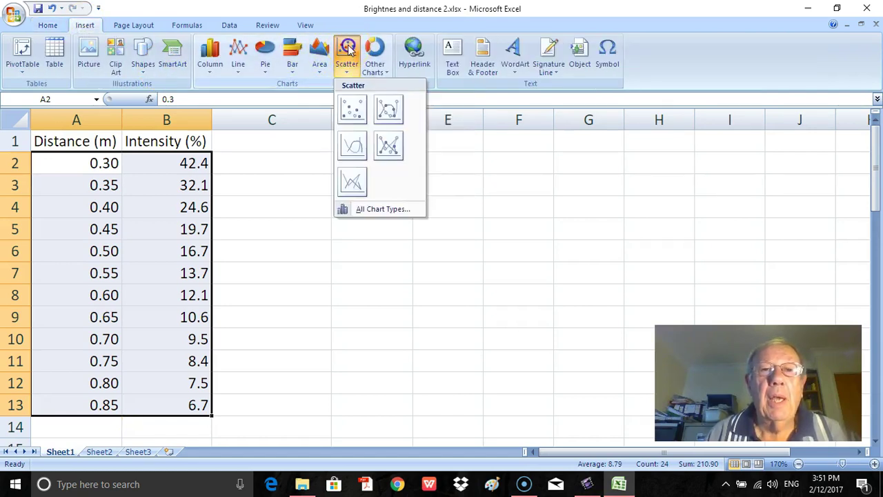
left_click(389, 111)
left_click(389, 111)
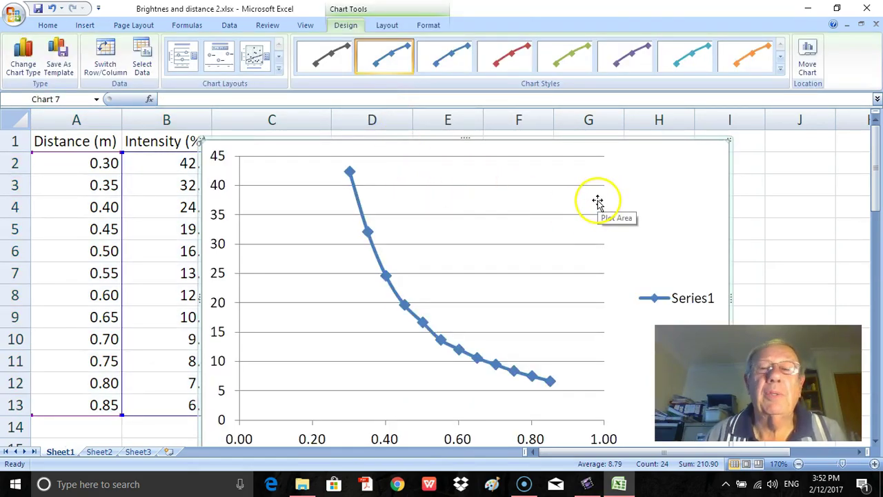
- Delete the chart's legend and reduce the chart's height so its lower edge ends at about row 13
left_click(658, 301)
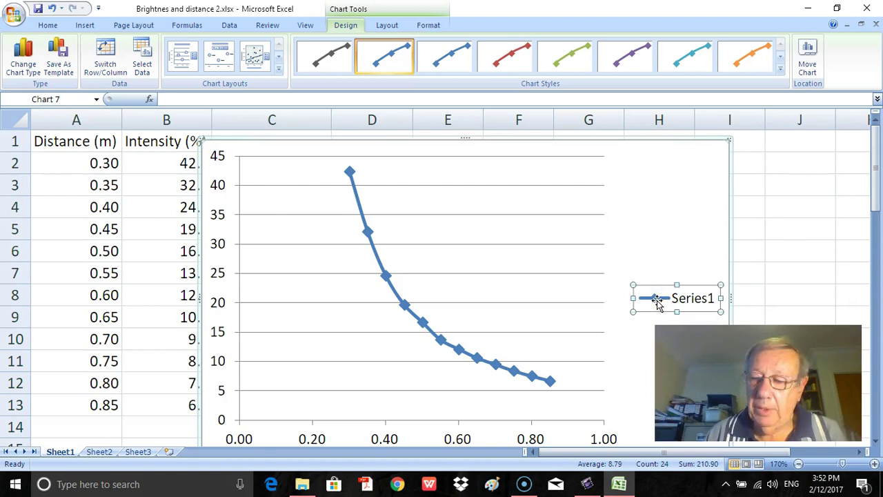
key("Delete")
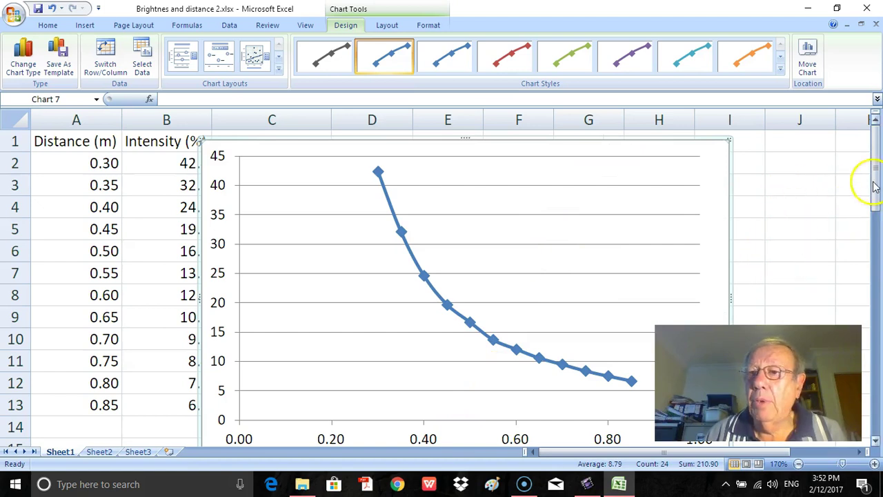
scroll(877, 177, "down", 1)
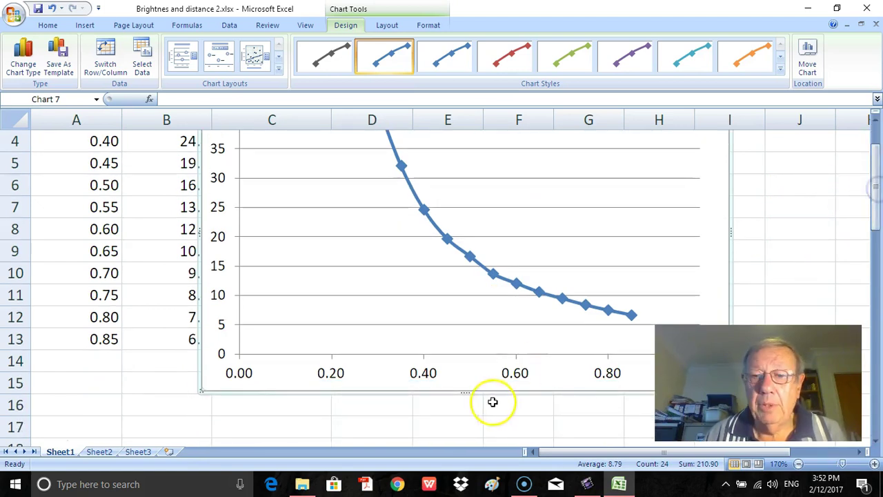
left_click_drag(463, 390, 465, 341)
left_click_drag(871, 199, 875, 157)
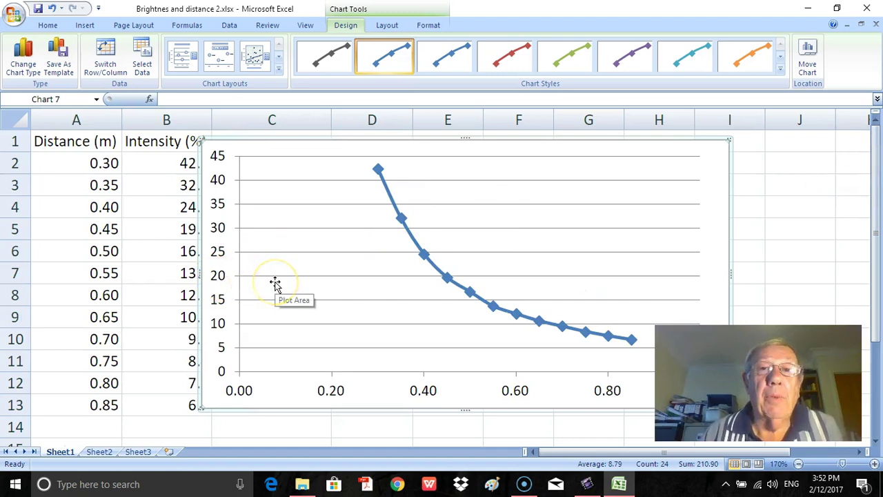
- Add a title above the chart reading "Intensity v Distance"
left_click(387, 26)
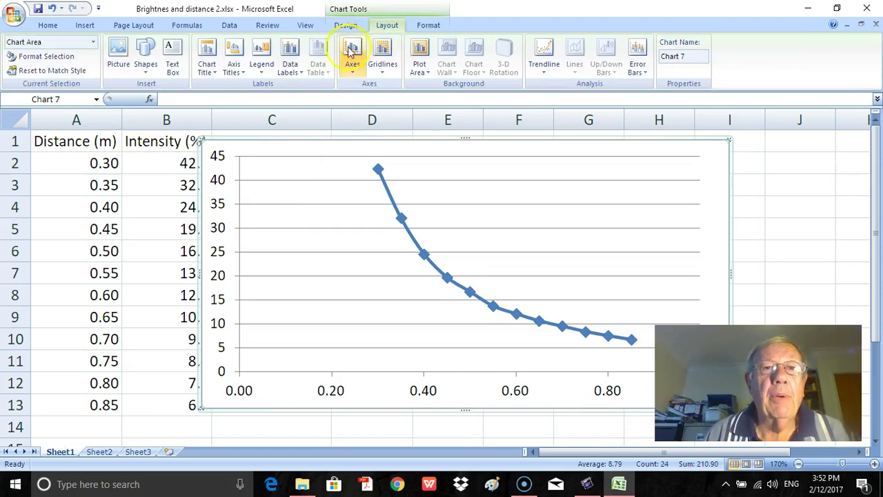
left_click(207, 52)
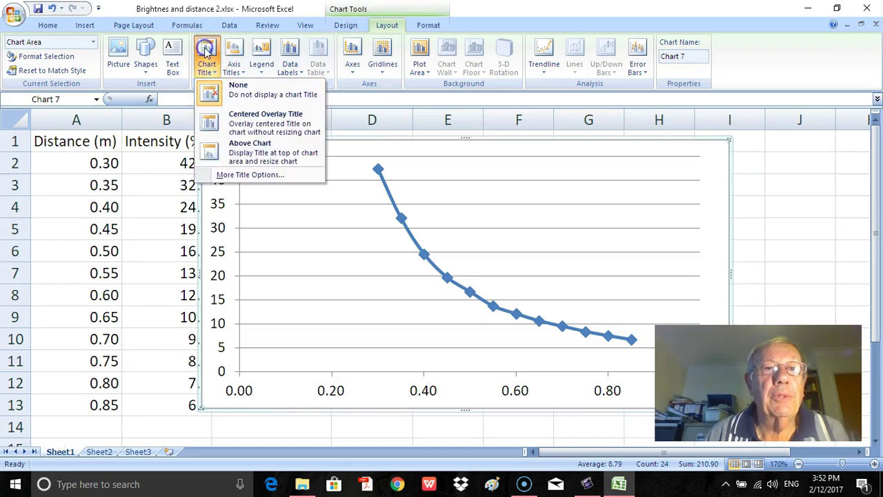
left_click(257, 153)
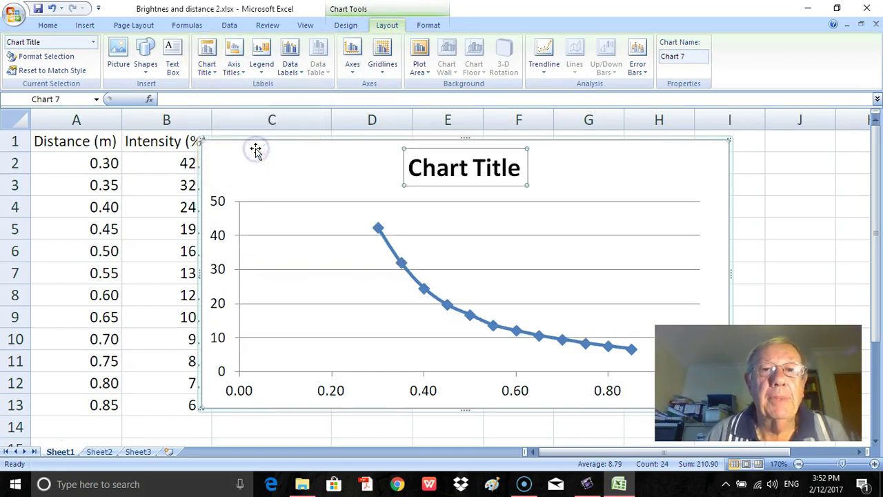
left_click_drag(523, 169, 375, 163)
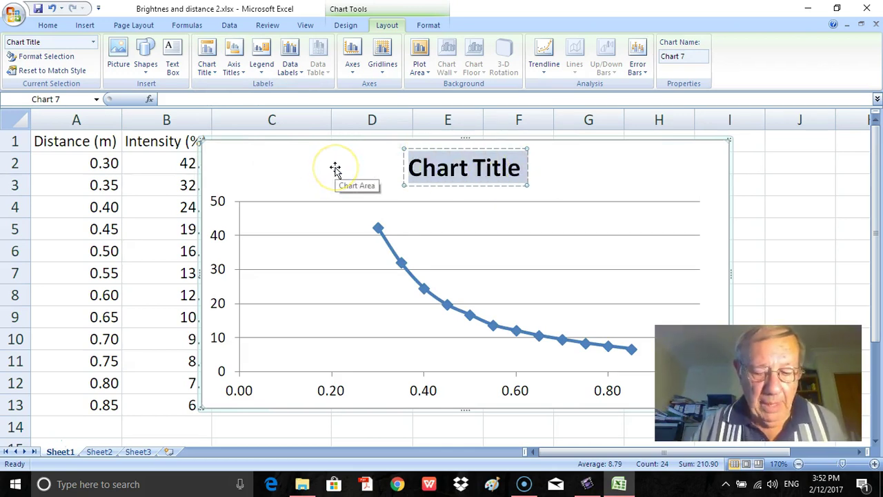
type("In")
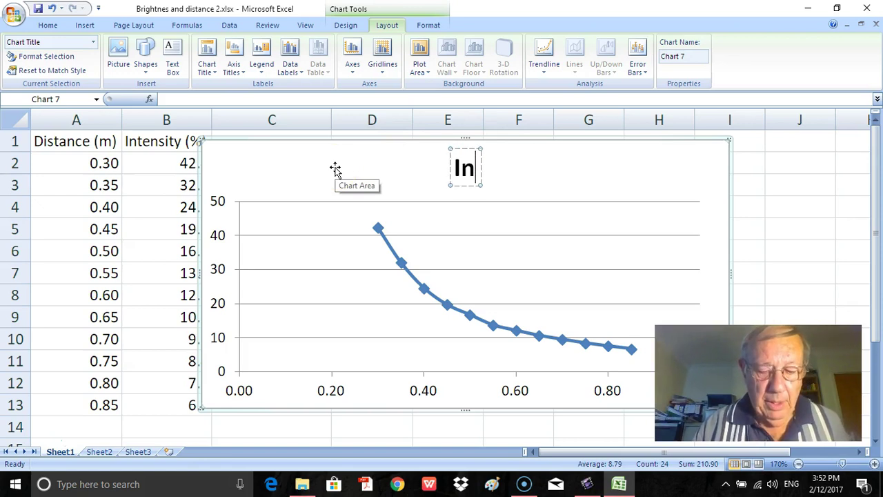
type("tensity")
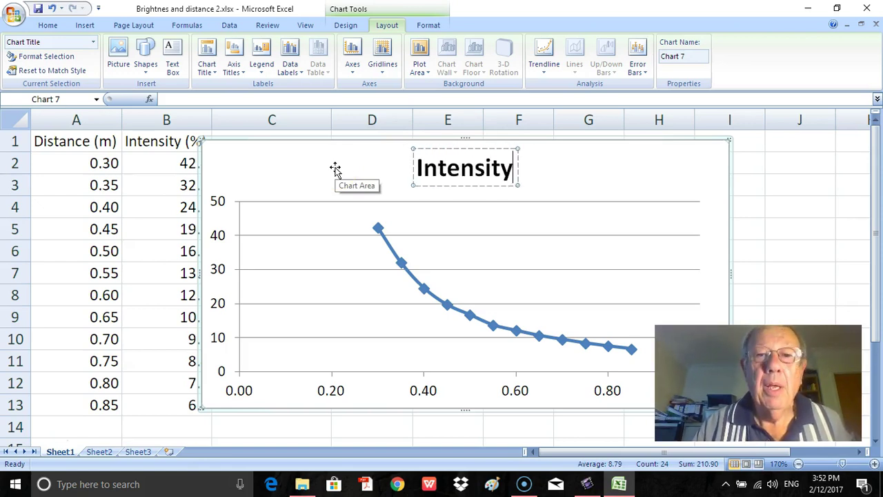
type(" v")
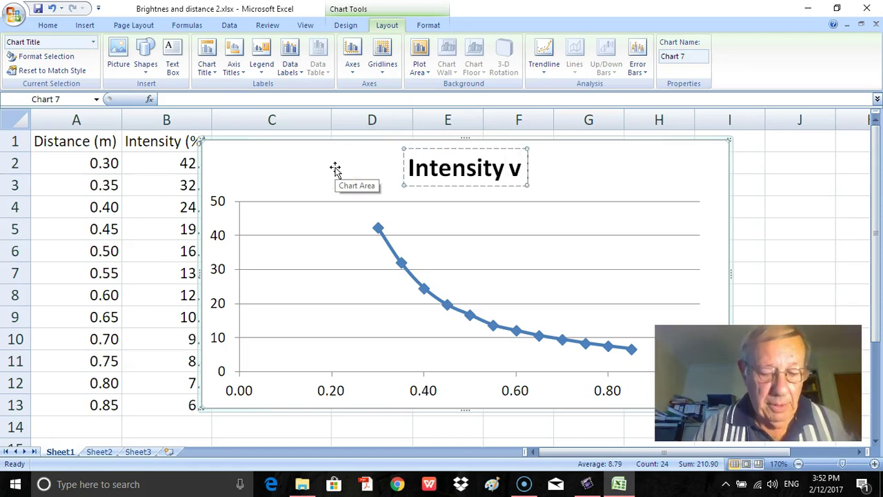
type(" Distance")
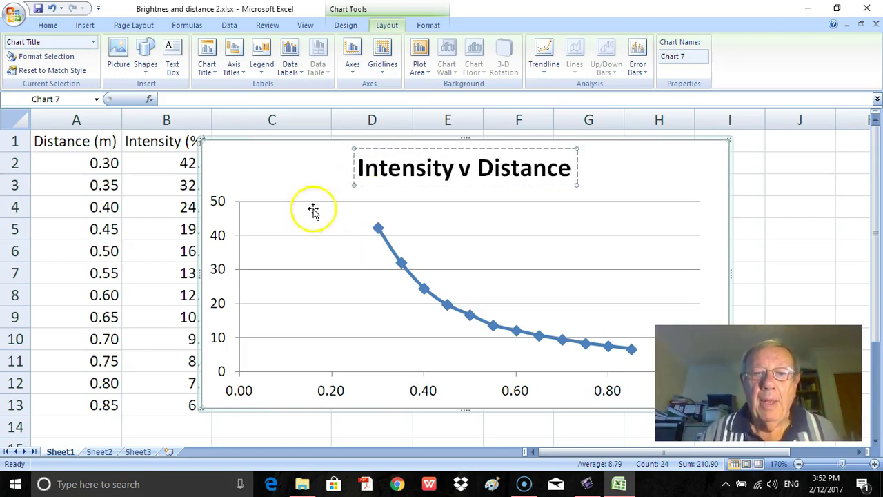
left_click(405, 223)
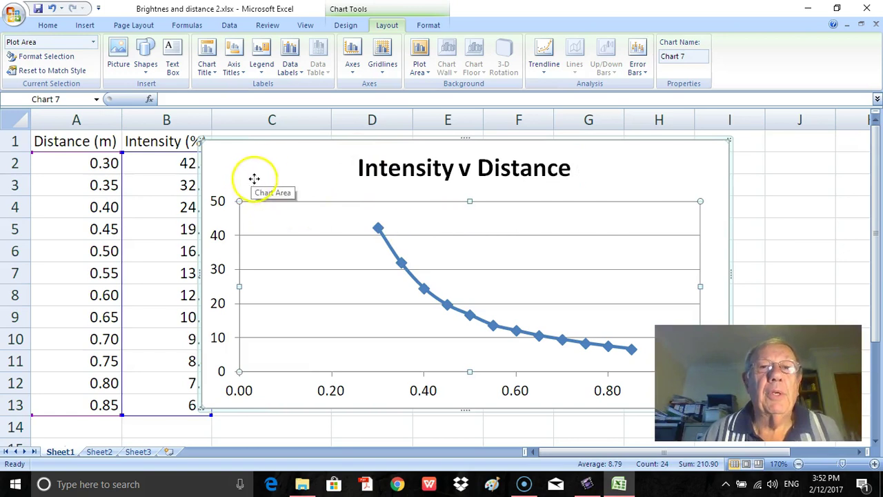
- Add a title below the chart's primary horizontal axis reading "Distance (m)"
left_click(234, 67)
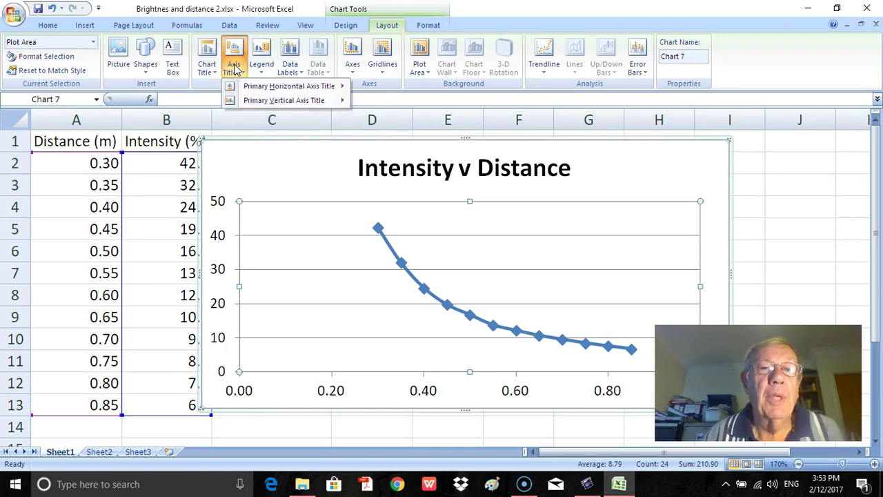
left_click(255, 88)
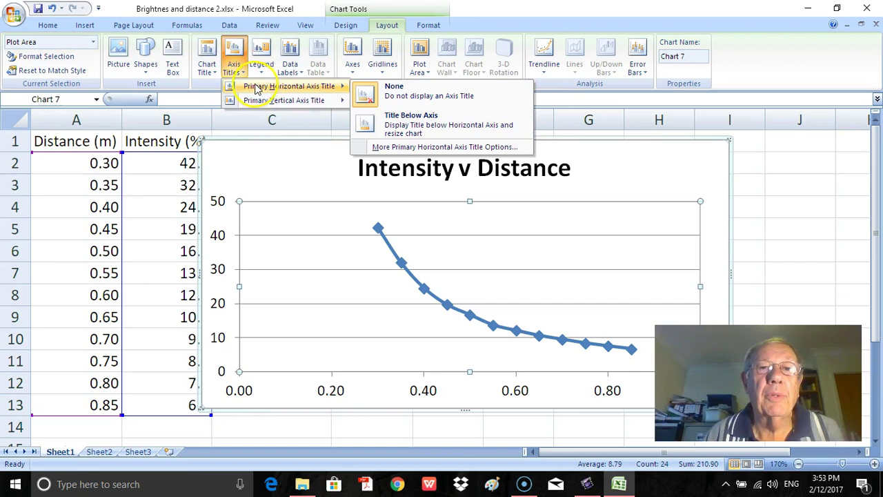
left_click(400, 123)
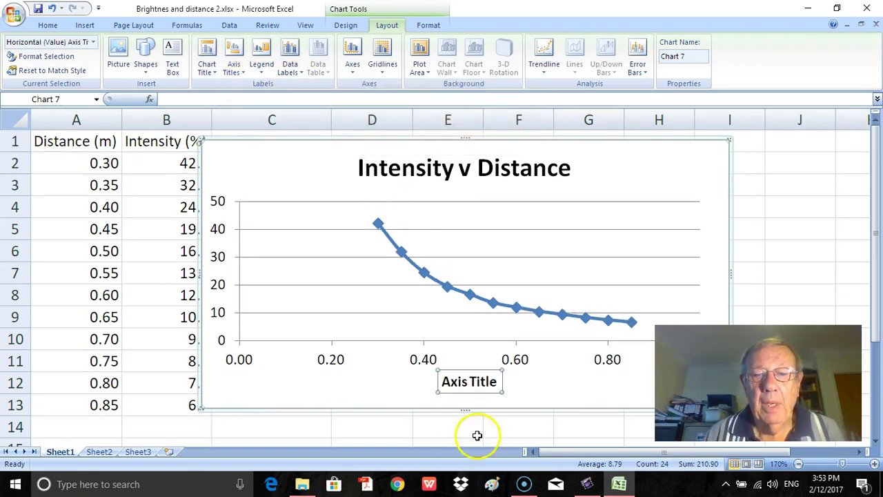
left_click(493, 382)
left_click_drag(492, 382, 452, 384)
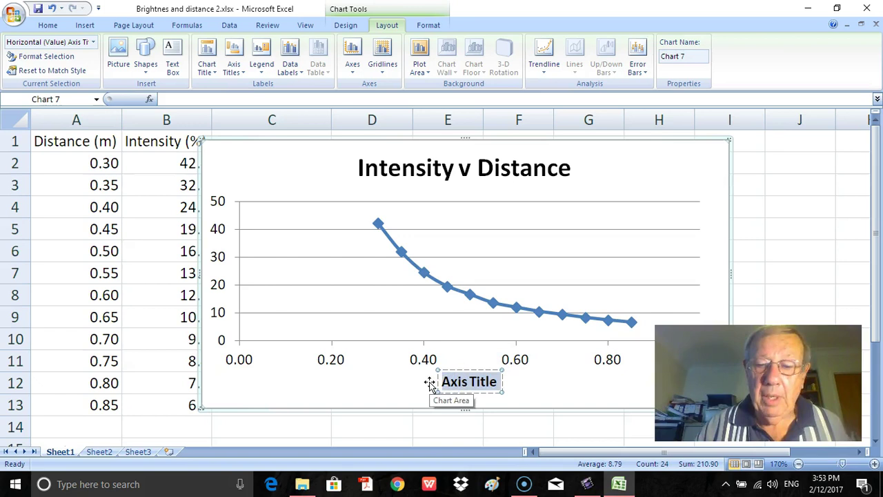
type("Distance")
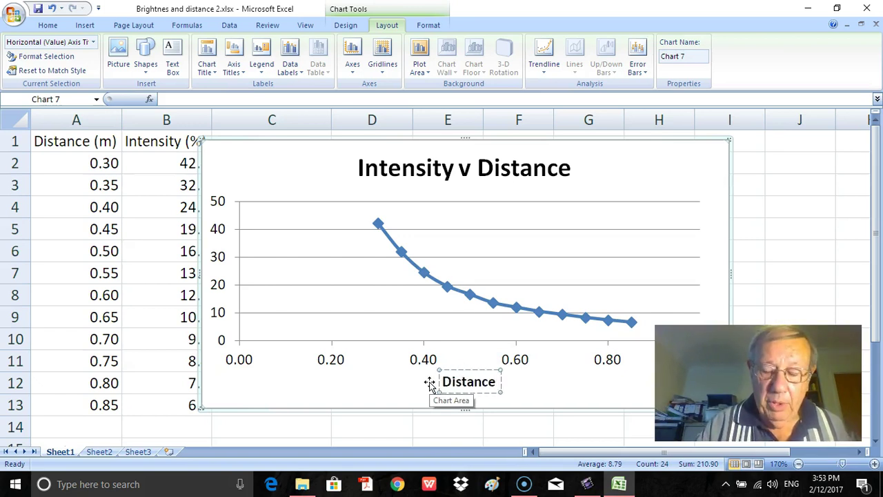
type(" (md")
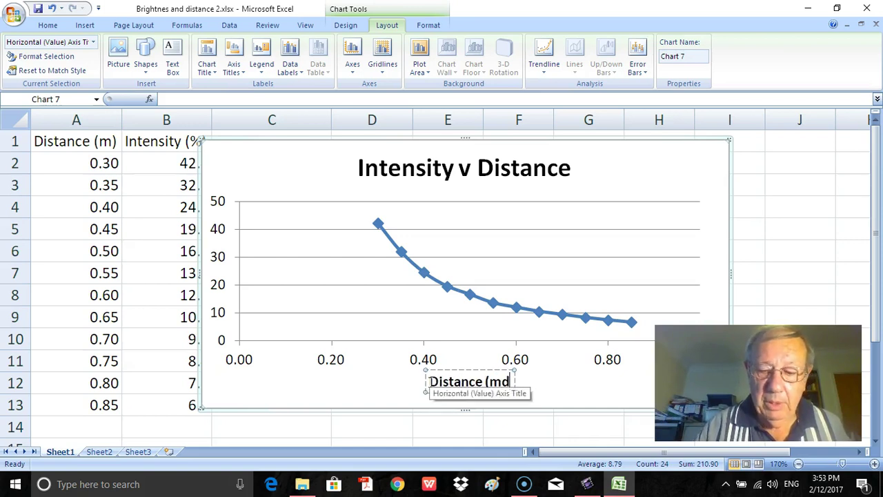
key("BackSpace")
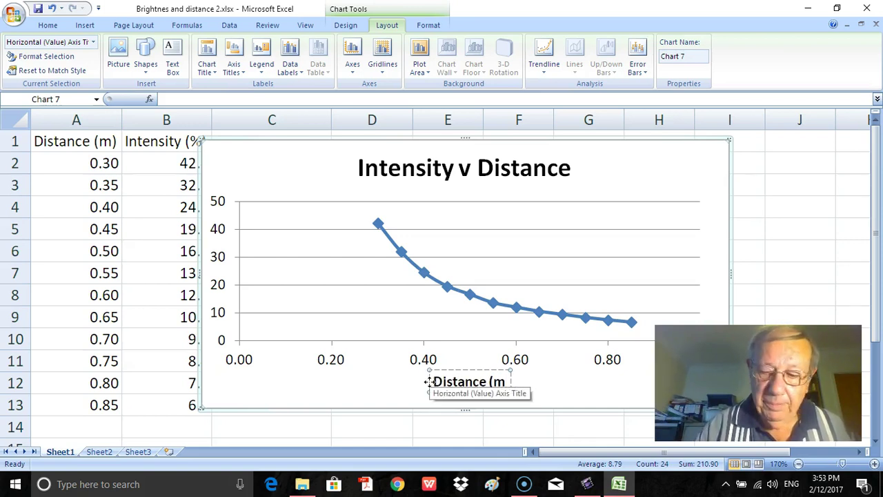
type(")")
left_click(428, 382)
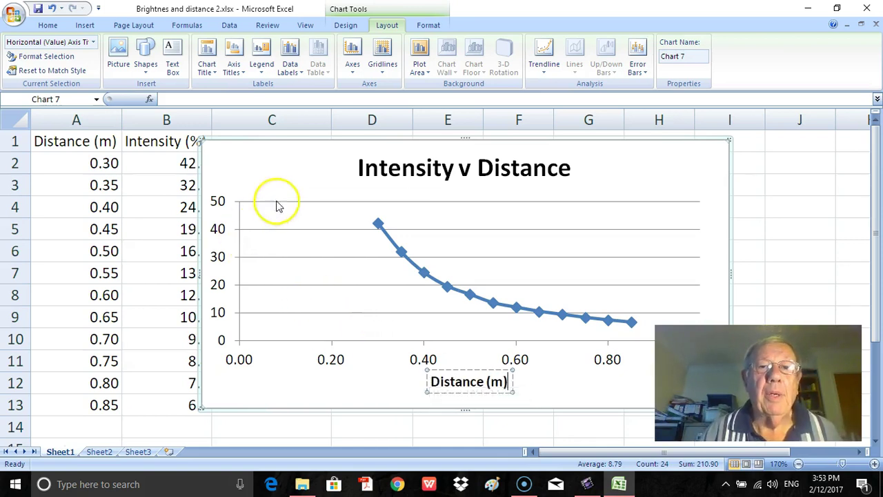
left_click(321, 164)
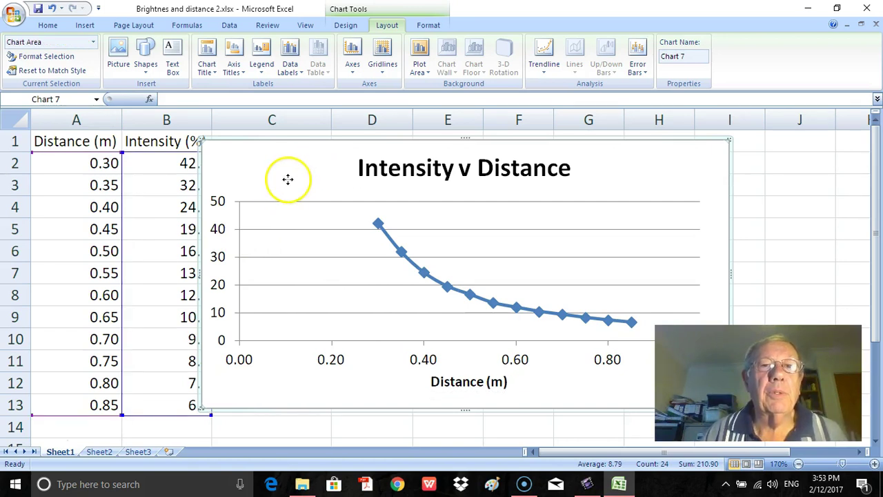
- Add a horizontal title to the chart's primary vertical axis reading "Intnesity (%)", with "(%)" on a second line
left_click(235, 69)
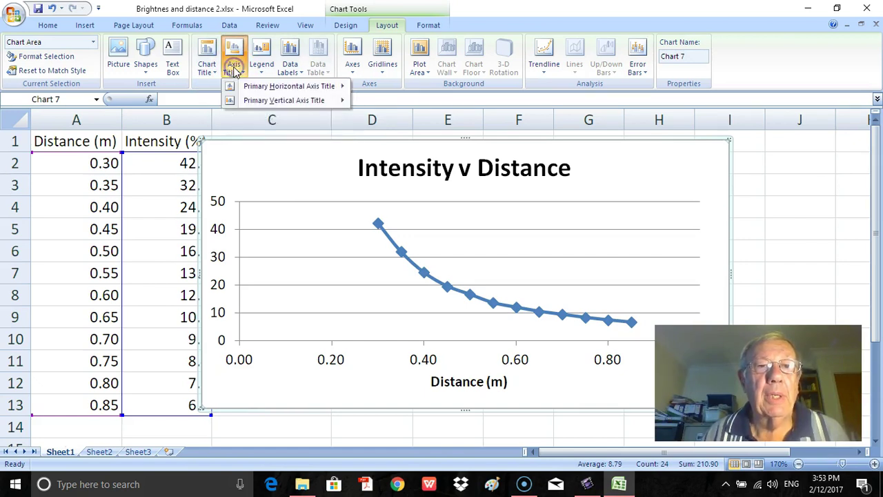
left_click(261, 102)
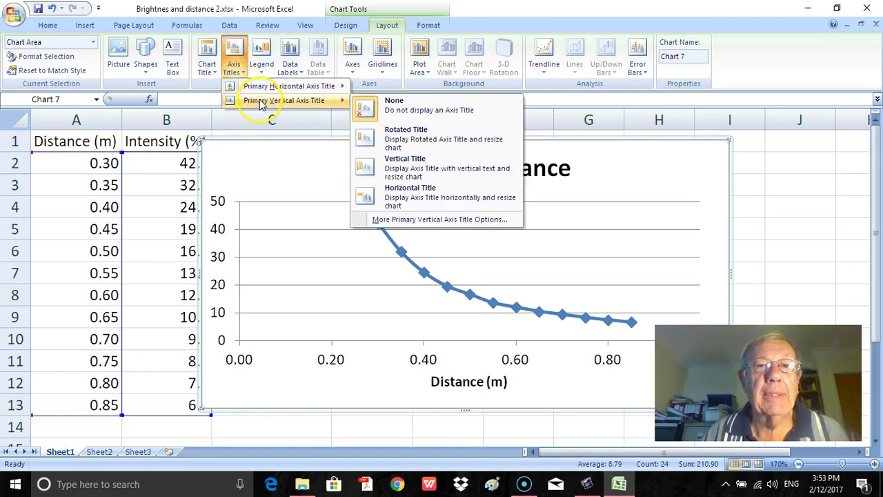
left_click(396, 200)
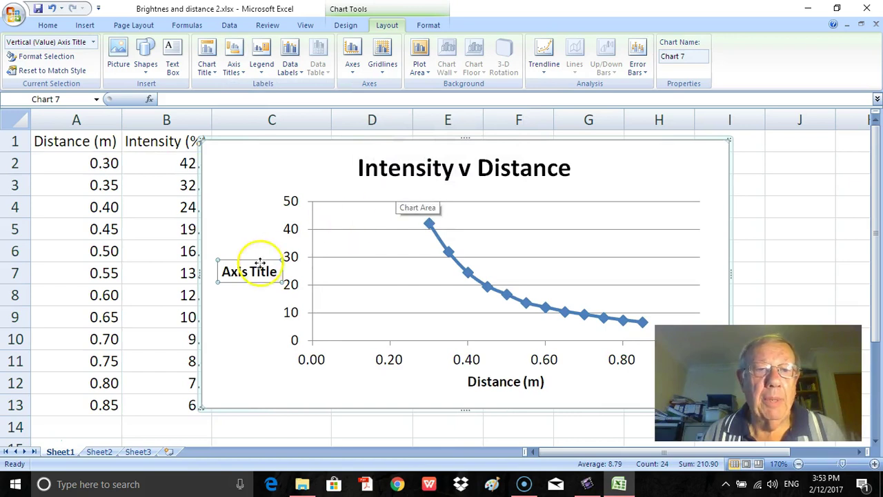
left_click(280, 272)
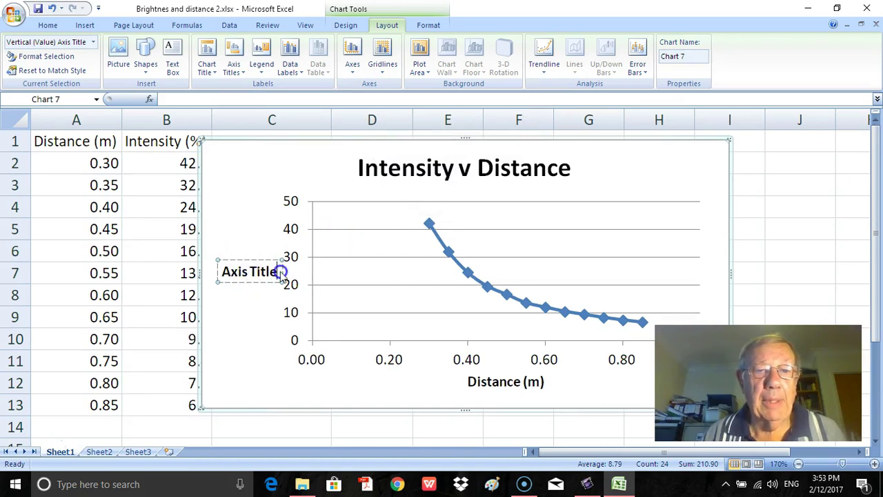
left_click_drag(280, 272, 227, 272)
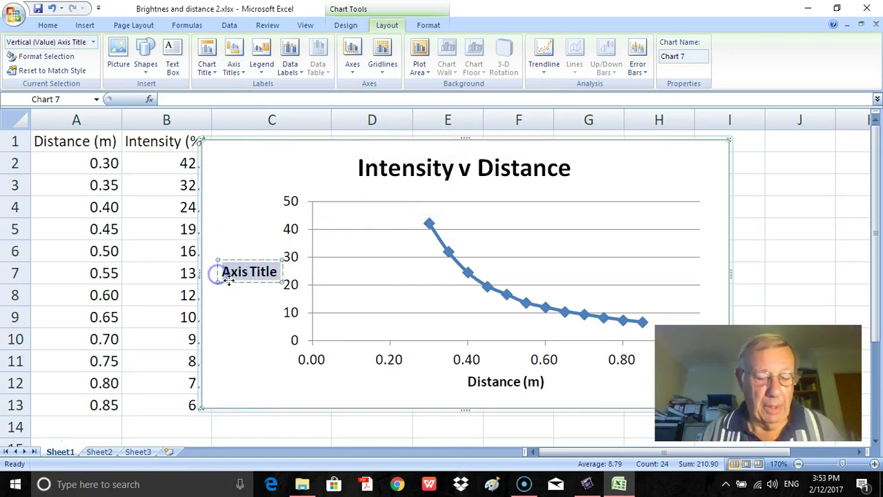
type("Int")
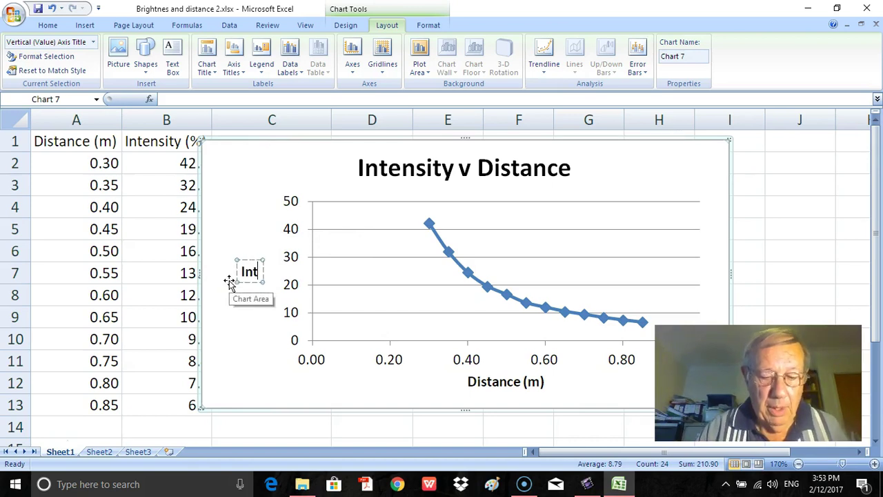
type("nesity")
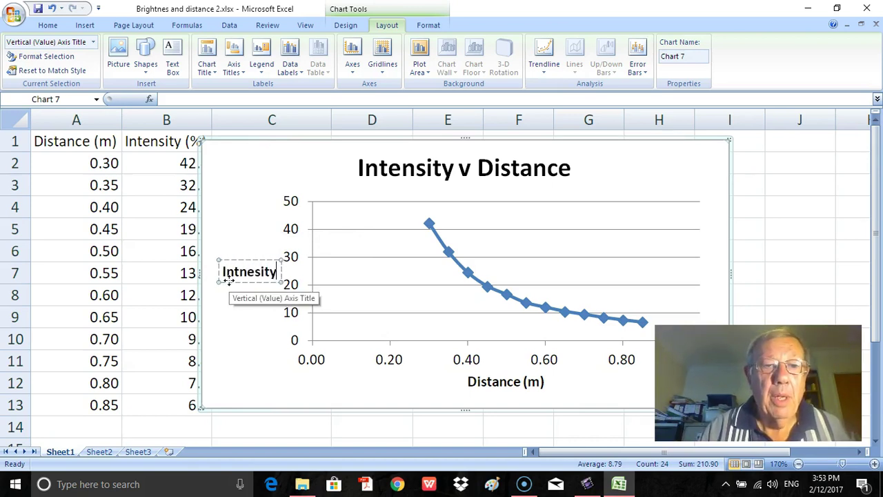
key("Return")
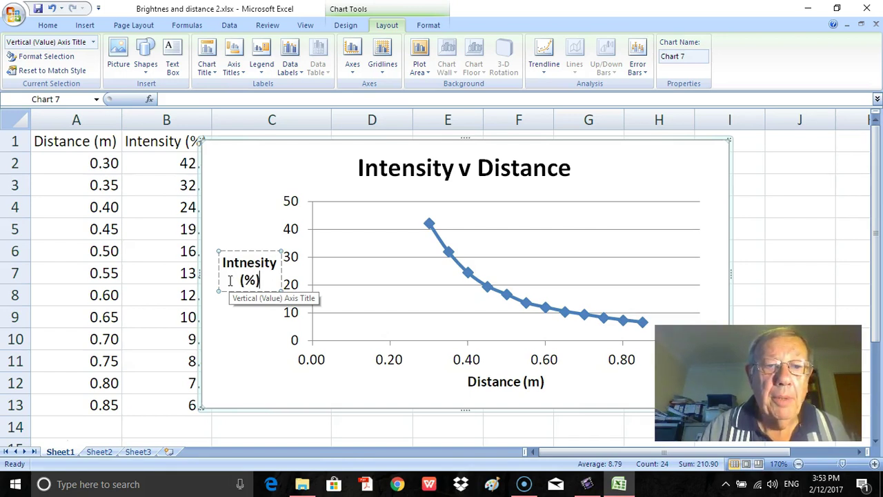
left_click(262, 345)
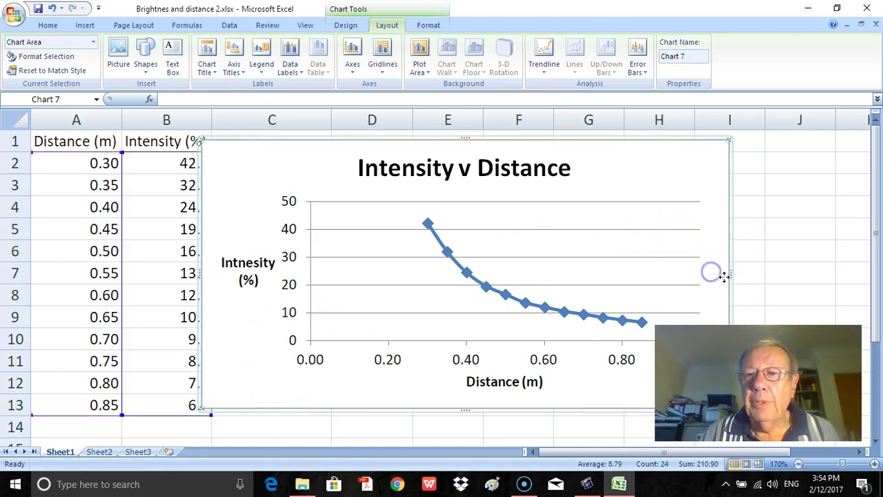
- Narrow the chart to end about midway across column F's position, and move it below the data to start at row 14 in column A
left_click(749, 250)
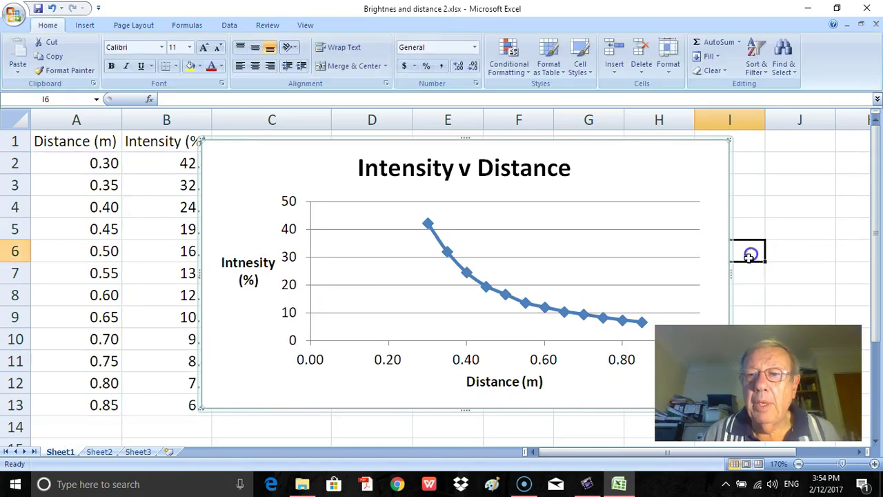
left_click(665, 283)
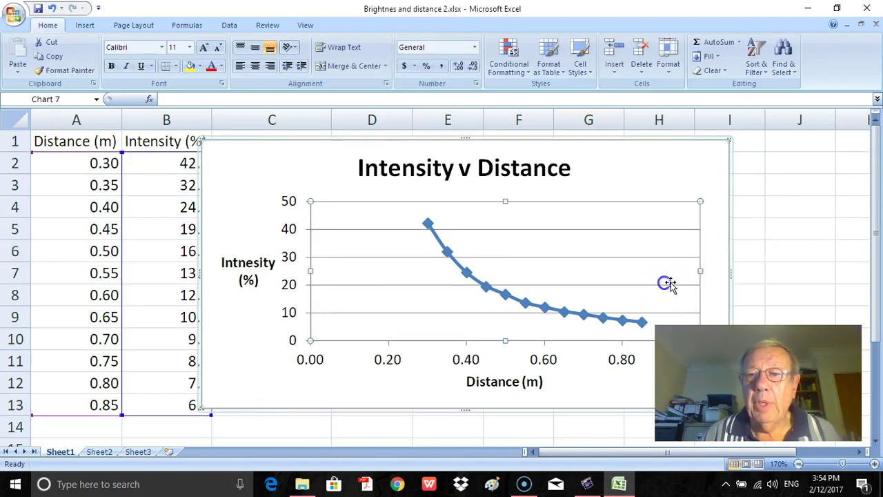
left_click_drag(719, 278, 518, 302)
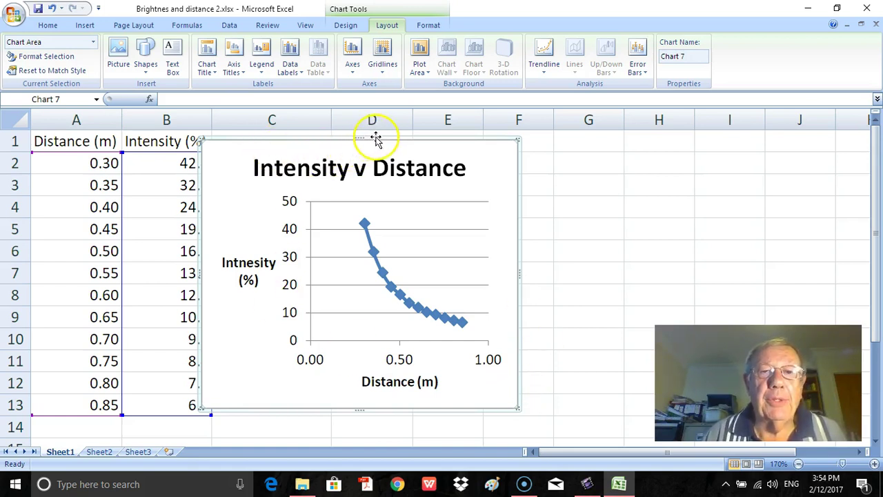
left_click_drag(389, 140, 219, 355)
scroll(262, 269, "up", 1)
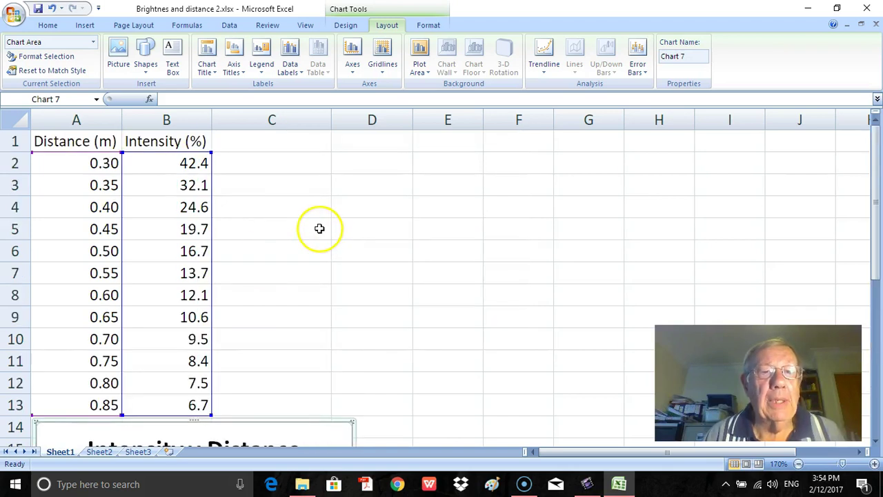
- Enter the heading "1/distance2" in cell C1 and format its final 2 as superscript
left_click(262, 142)
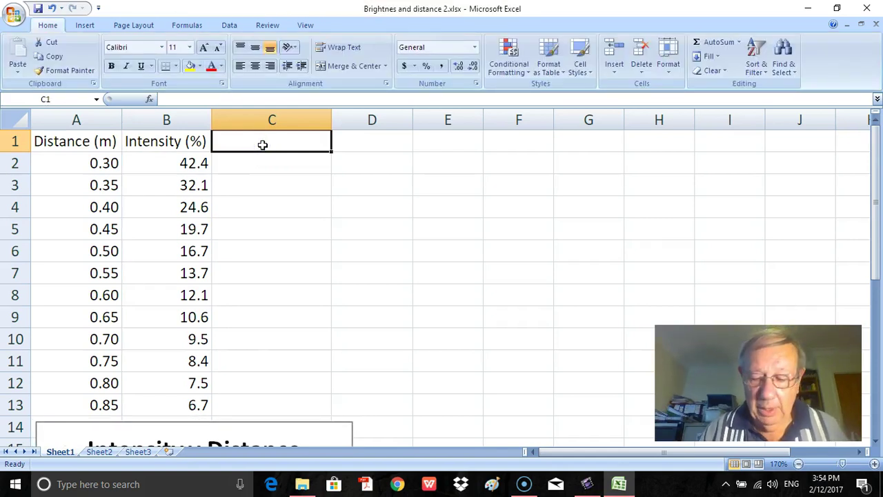
type("1/distance2")
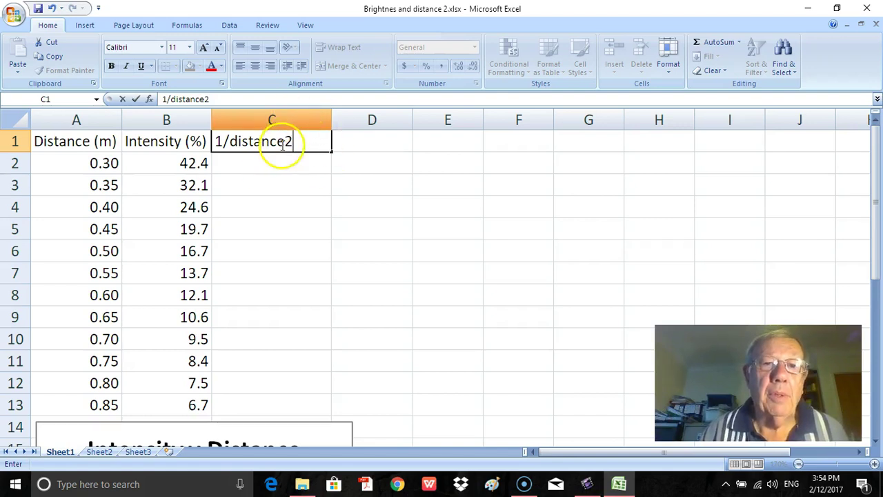
left_click_drag(284, 142, 293, 142)
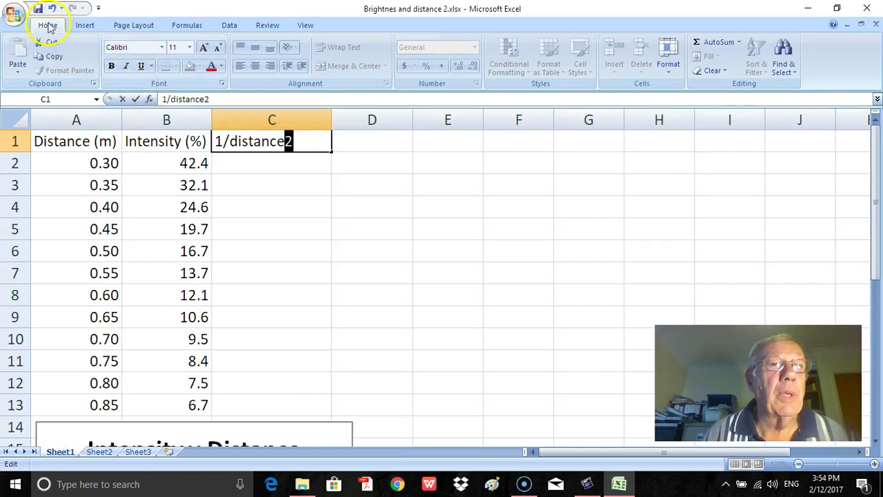
left_click(222, 83)
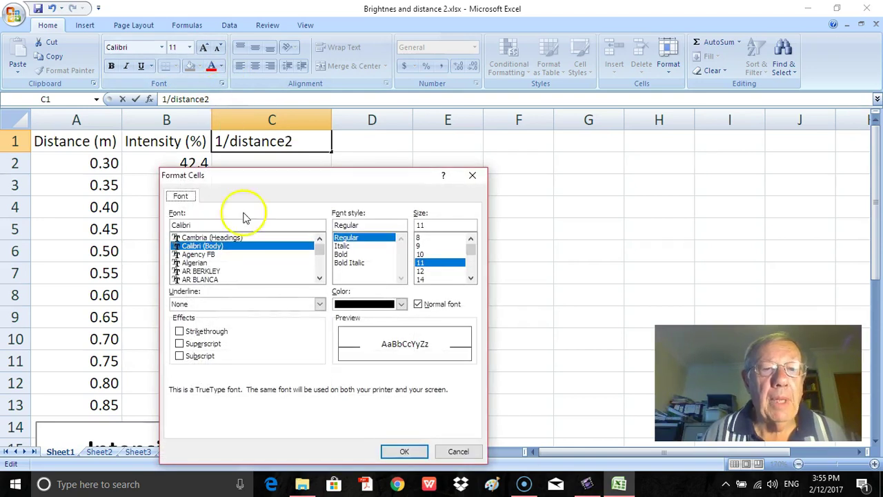
left_click(180, 344)
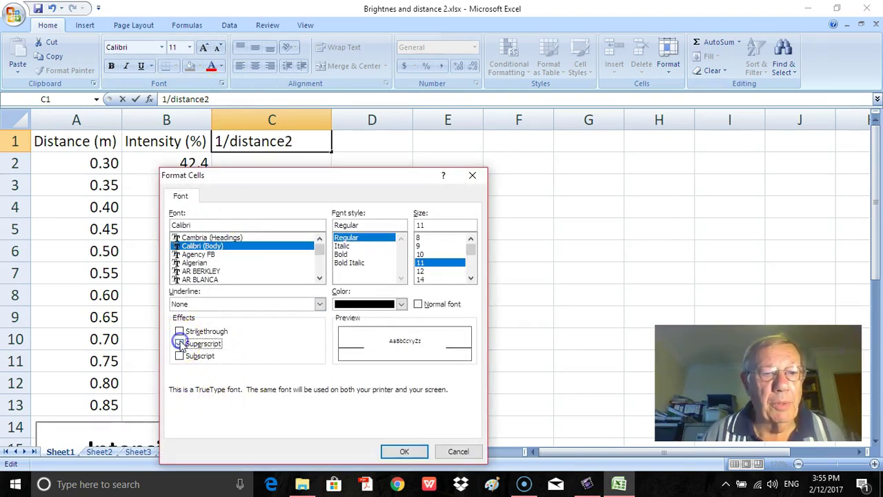
left_click(402, 451)
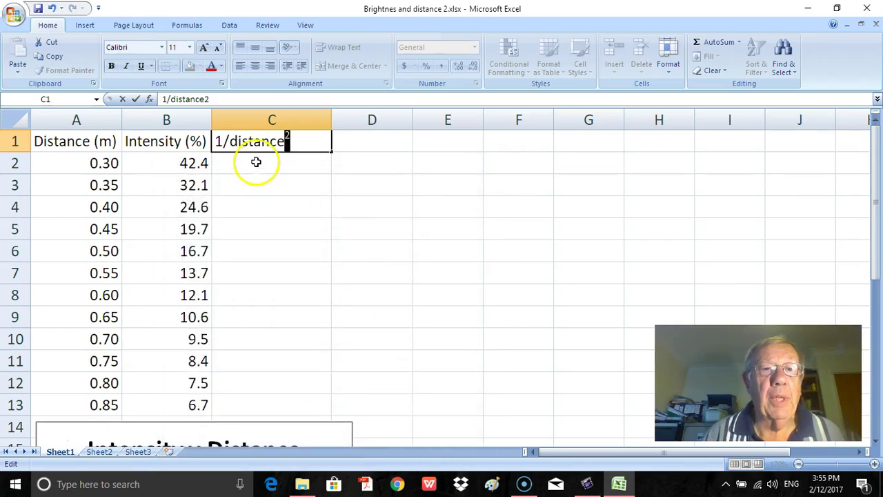
- Enter the formula =1/A2^2 in cell C2 to calculate the inverse square of the first distance
left_click(257, 164)
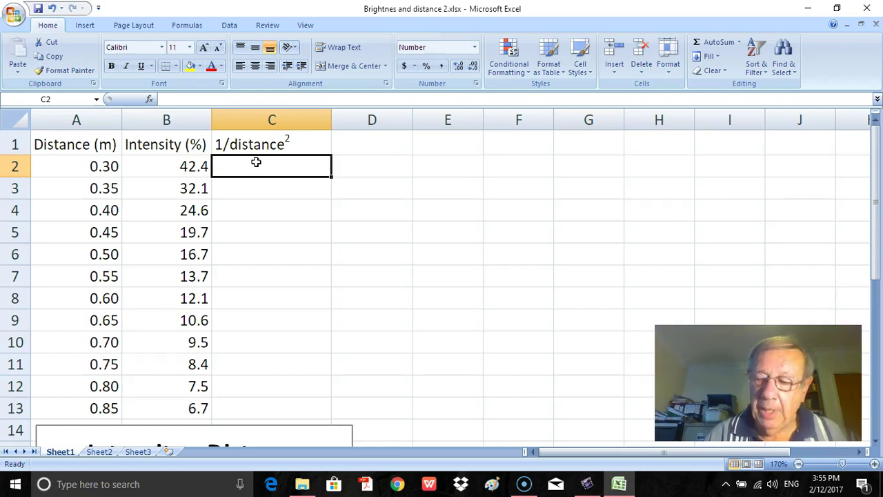
type("=")
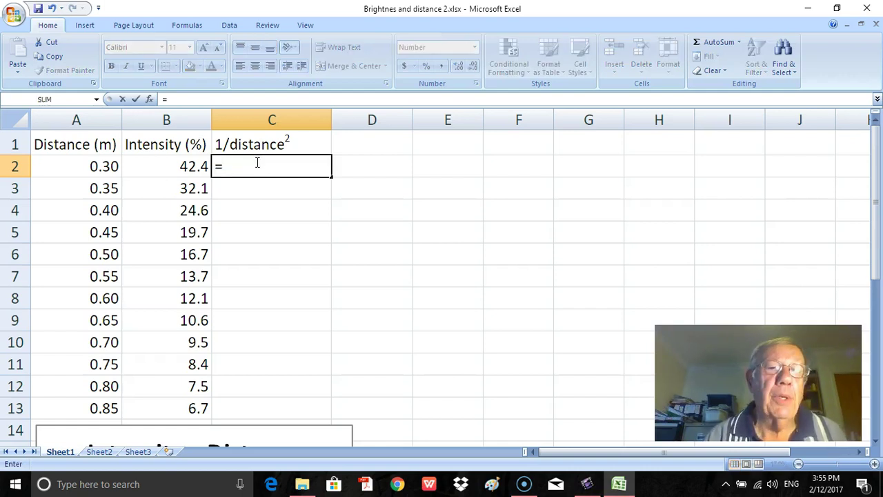
left_click(79, 167)
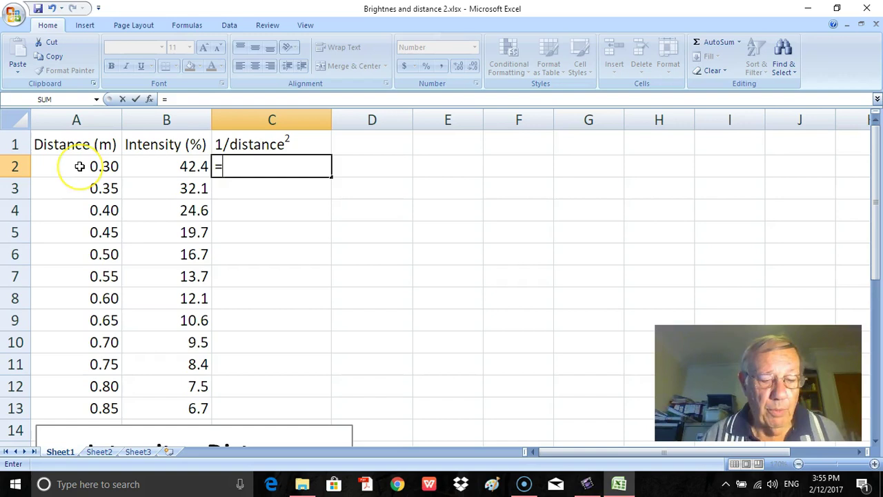
type("1/")
left_click(89, 165)
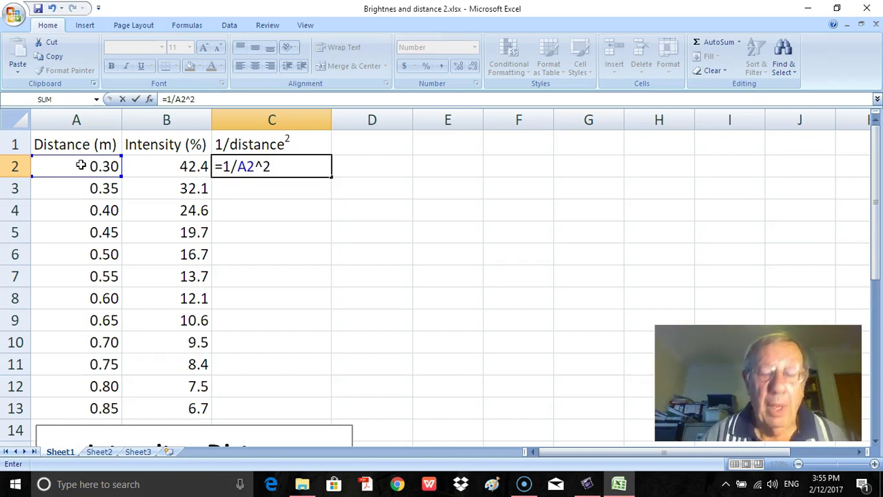
key("Return")
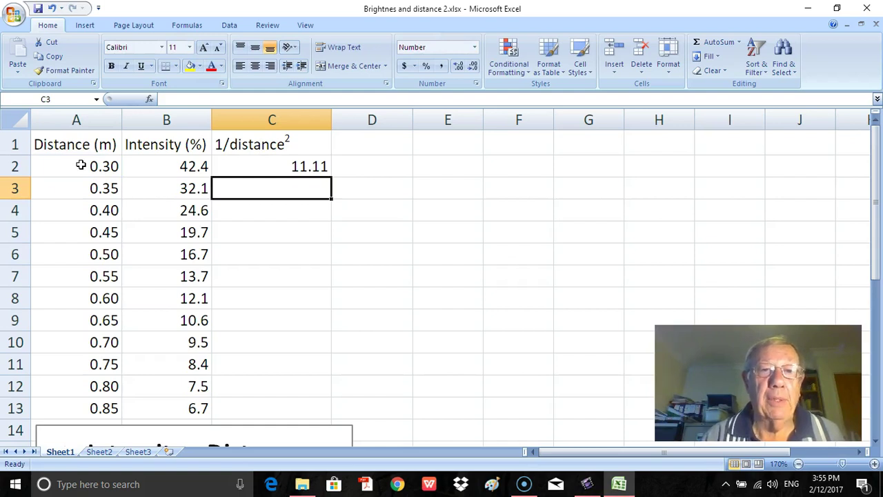
- Fill the inverse-square formula from C2 down to C13
left_click(275, 162)
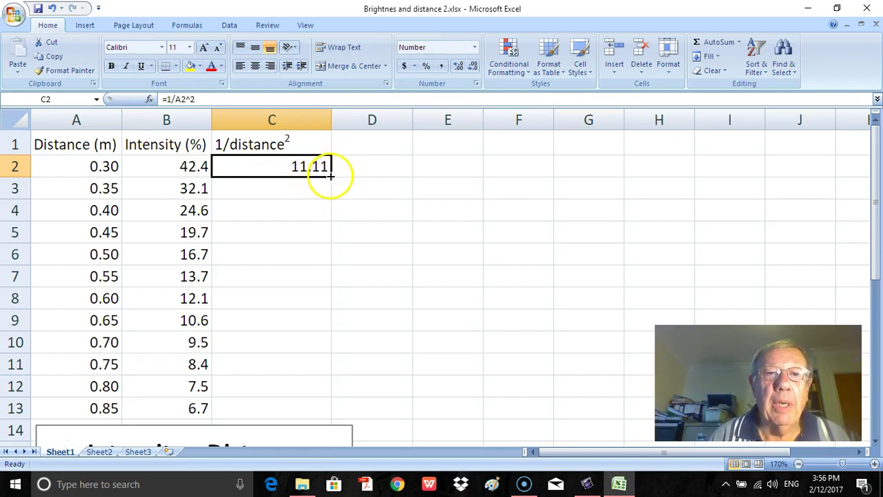
left_click_drag(331, 176, 331, 176)
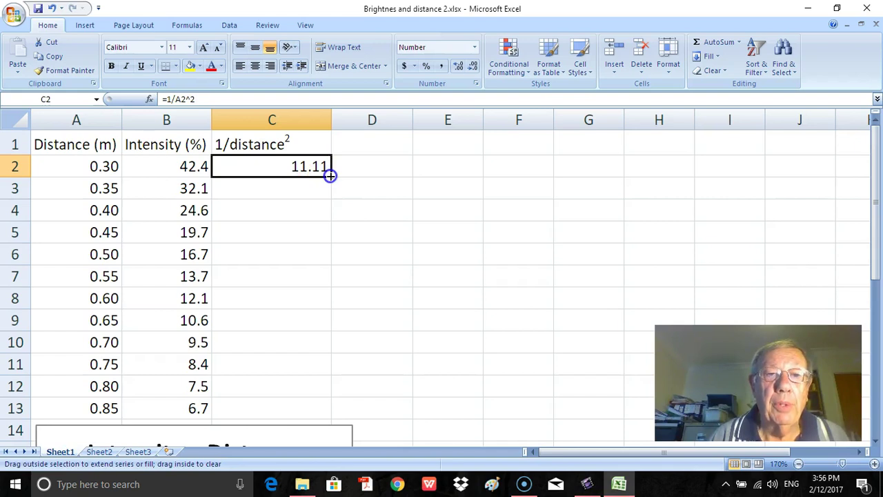
left_click_drag(330, 179, 328, 414)
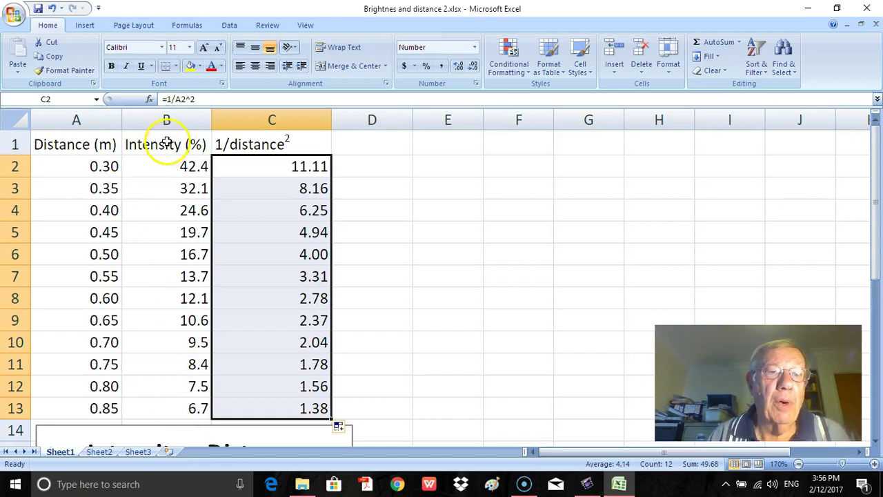
- Copy the intensity column with its heading from B1:B13 into column D, starting at D1
left_click_drag(166, 143, 169, 415)
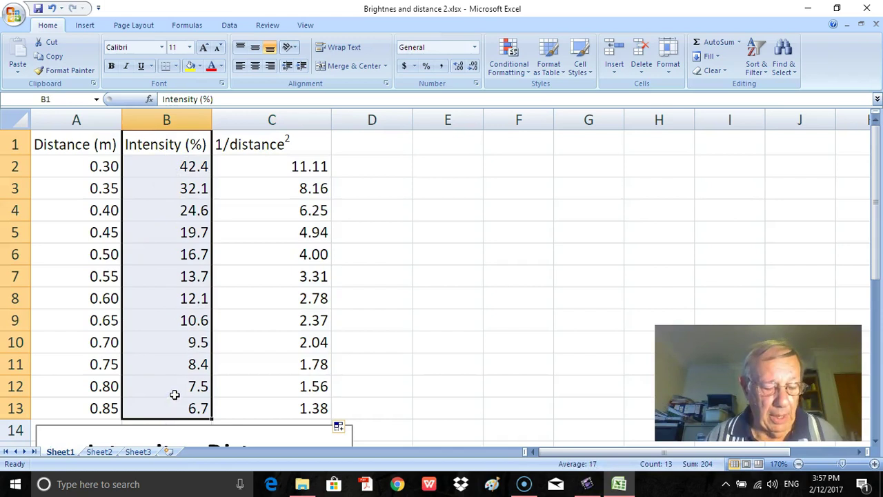
key("ctrl+c")
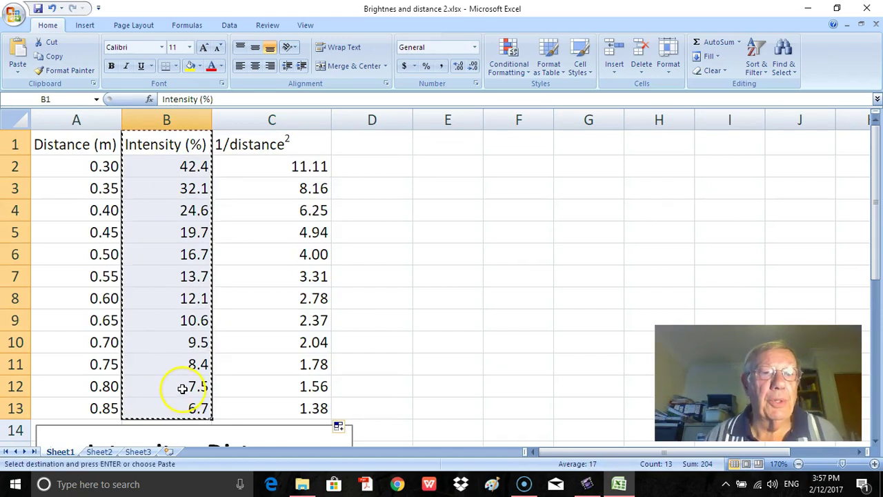
left_click(360, 140)
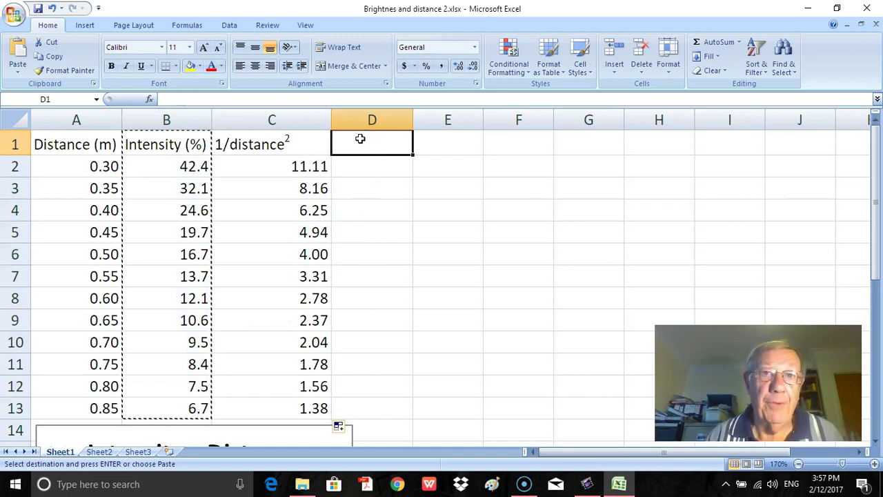
key("ctrl+v")
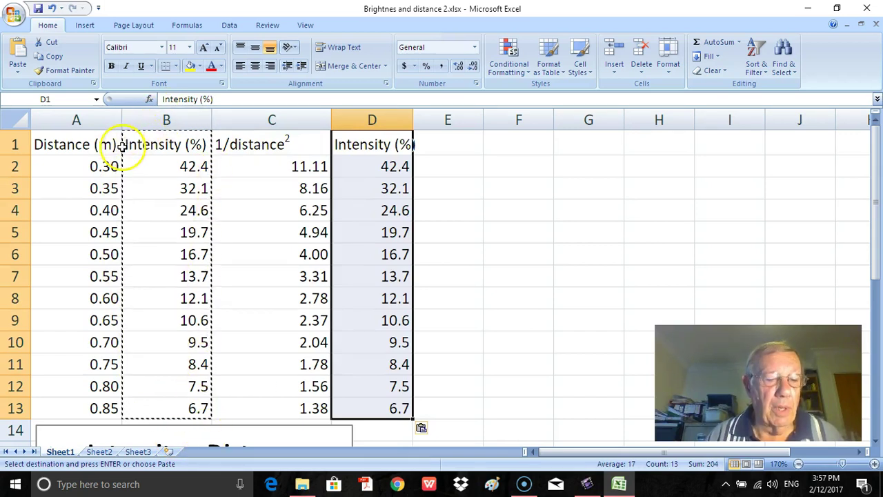
key("Escape")
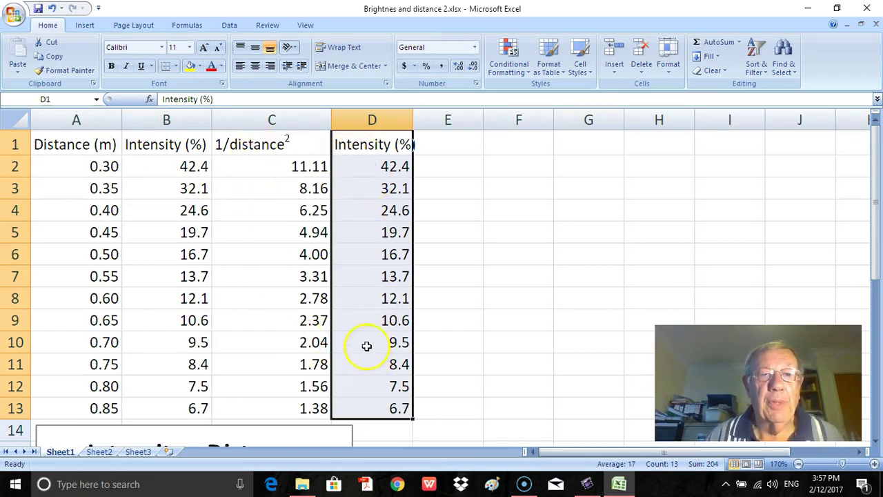
- Plot C2:D13 as a scatter chart with smooth lines and markers, and move the chart clear of the data columns
left_click_drag(243, 166, 360, 406)
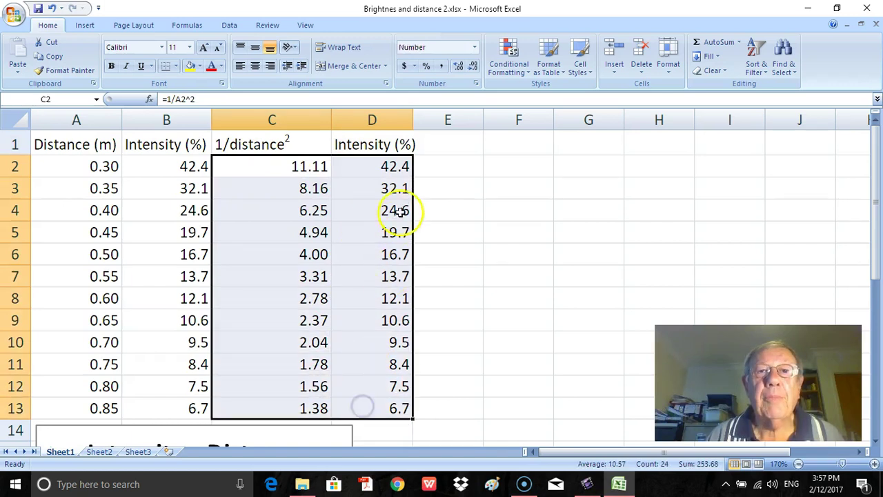
left_click(85, 26)
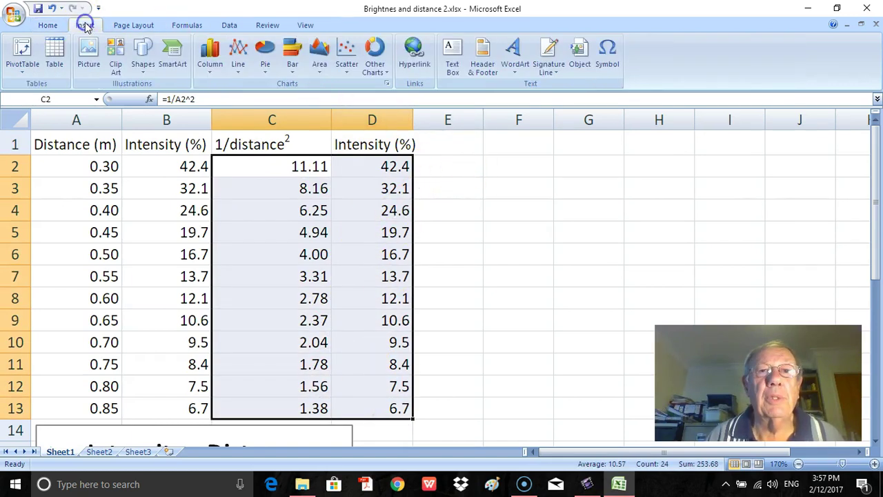
left_click(345, 56)
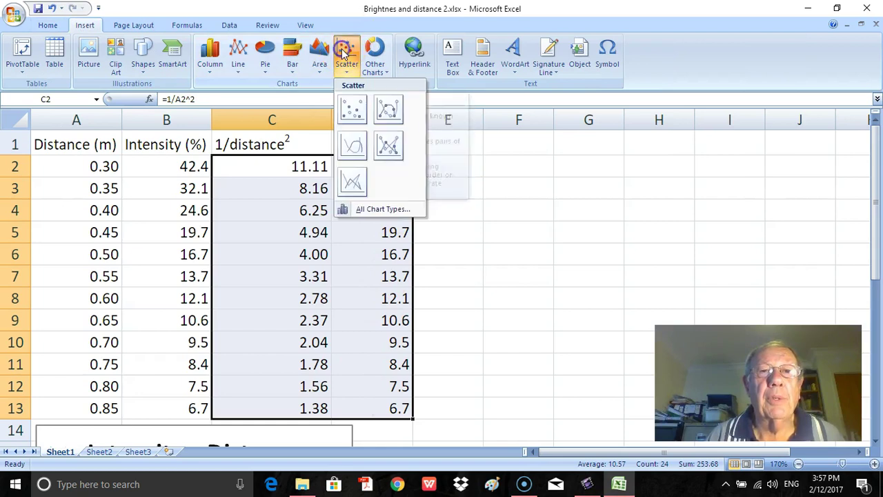
left_click(389, 108)
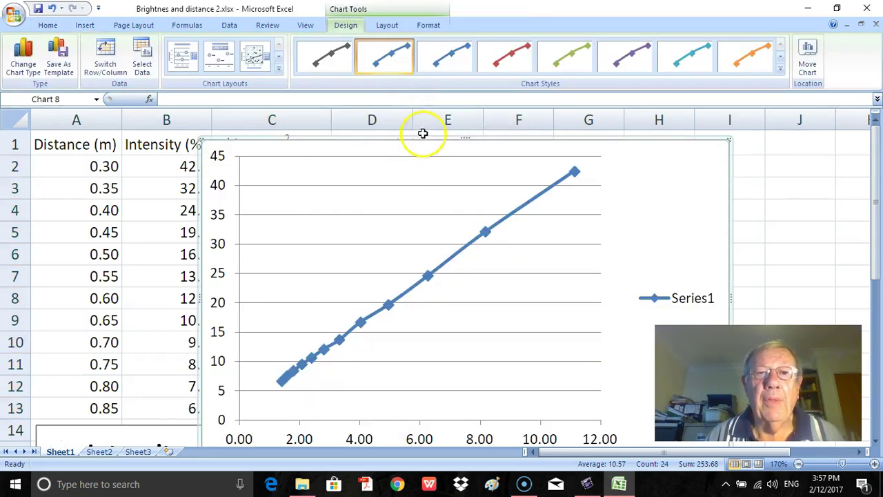
left_click_drag(419, 139, 558, 151)
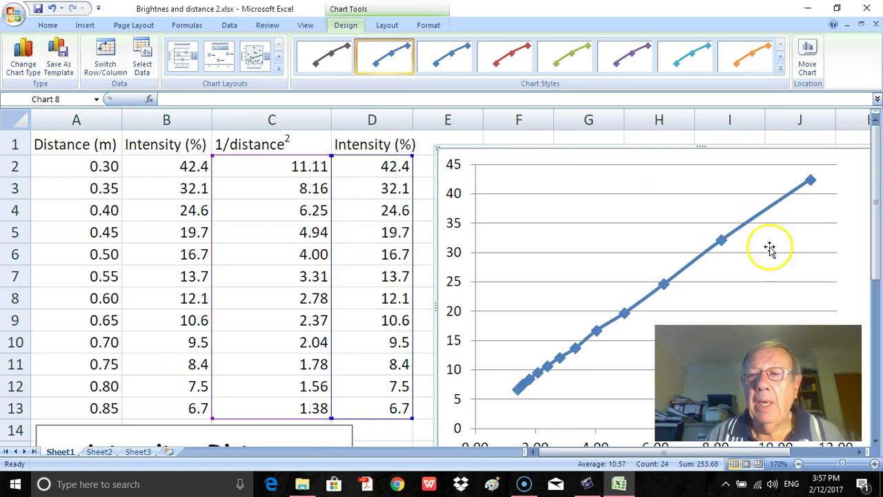
- Delete the Series1 legend from the new chart and narrow the chart from its outer edge to about column J
left_click_drag(583, 452, 672, 455)
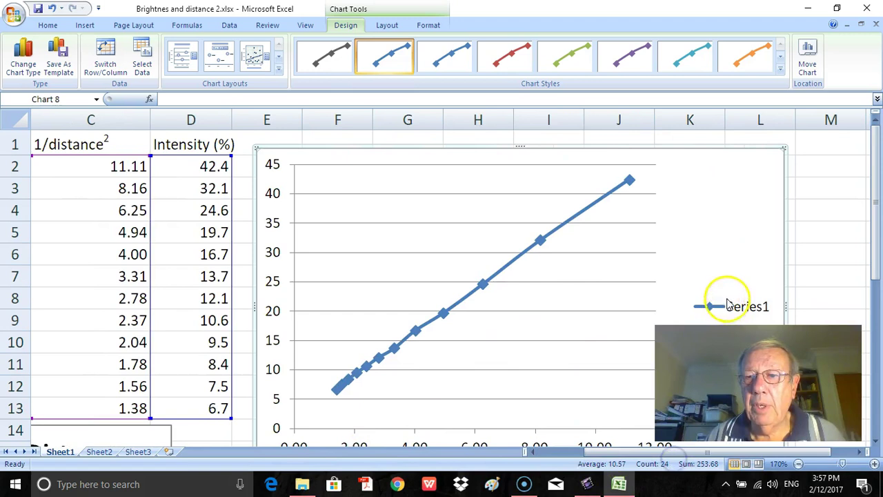
left_click(721, 308)
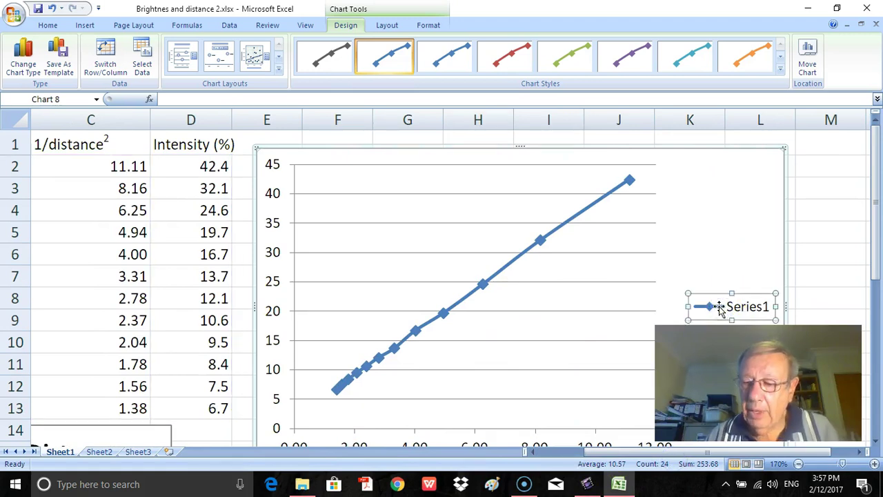
key("Delete")
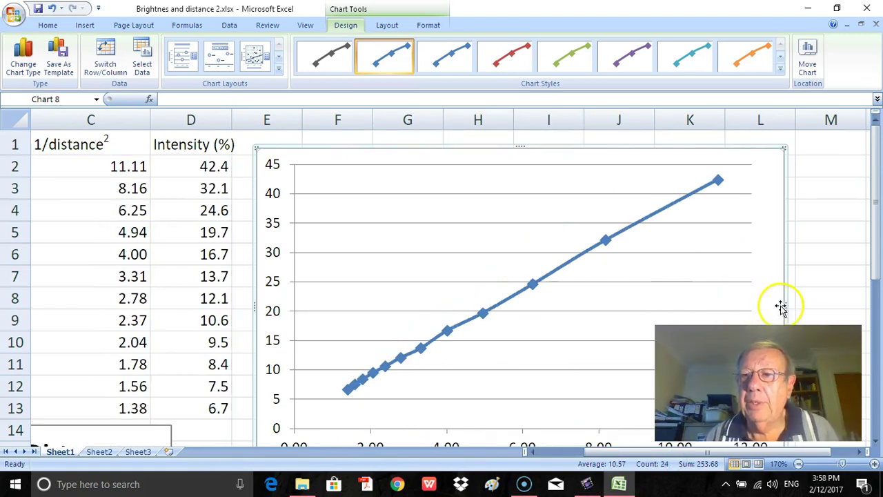
left_click_drag(726, 308, 674, 310)
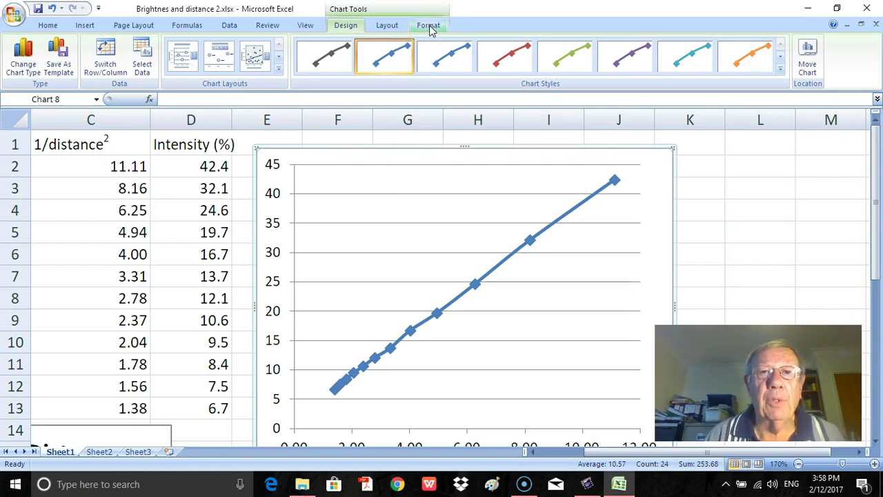
- Add a title above the plot of the new chart reading "Intensity v 1/distance2"
left_click(390, 30)
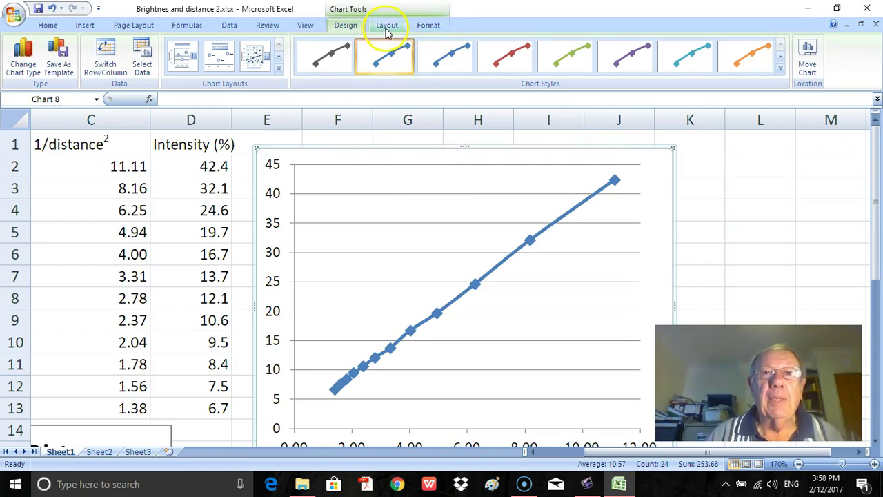
left_click(388, 26)
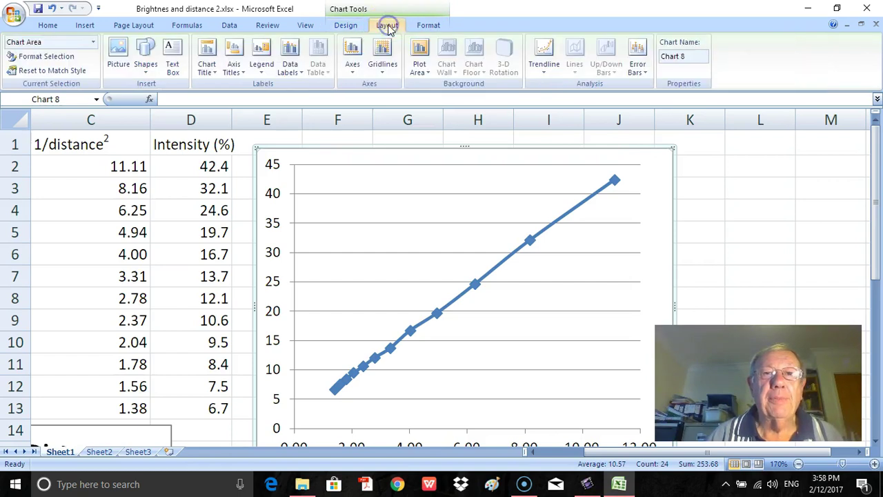
left_click(210, 55)
left_click(253, 149)
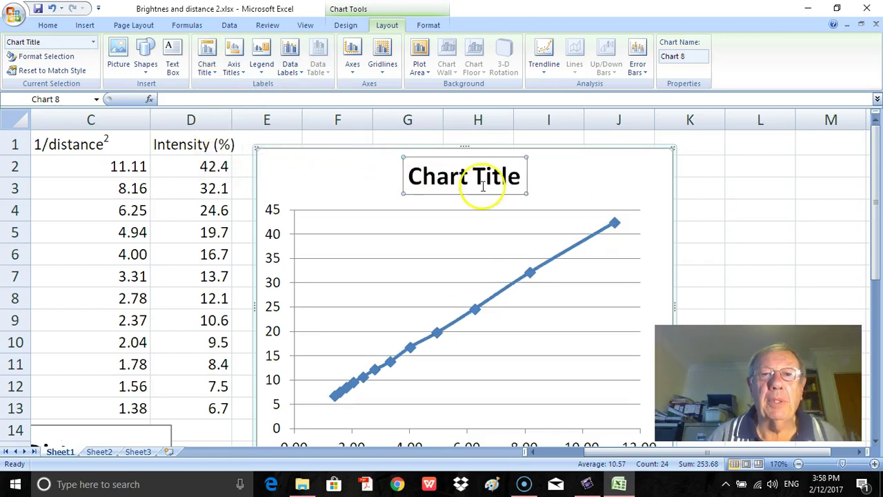
left_click_drag(515, 177, 426, 180)
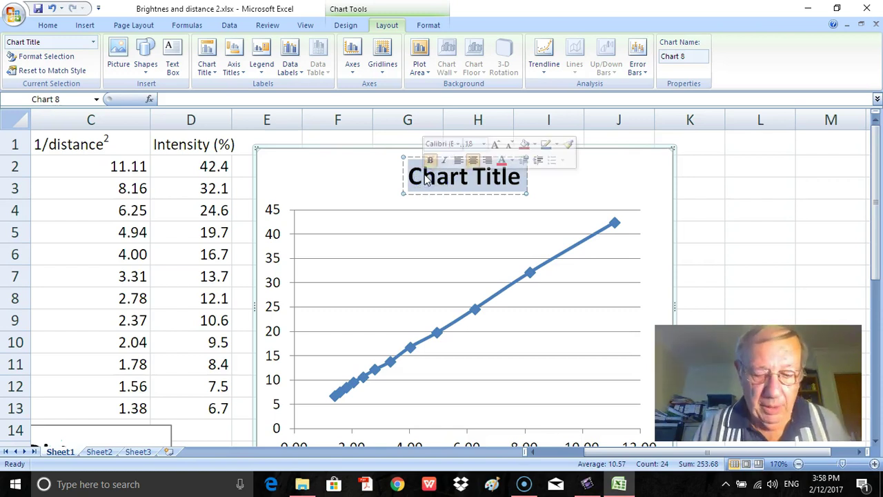
type("Intensity v")
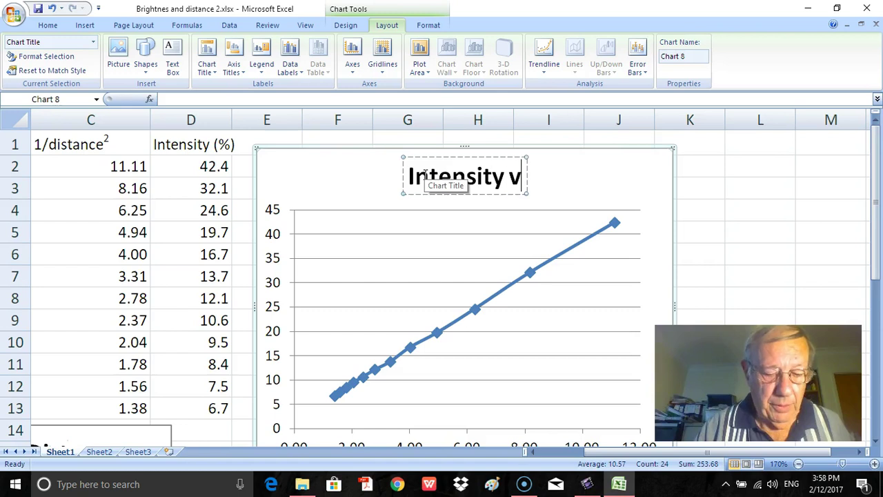
type(" 1/")
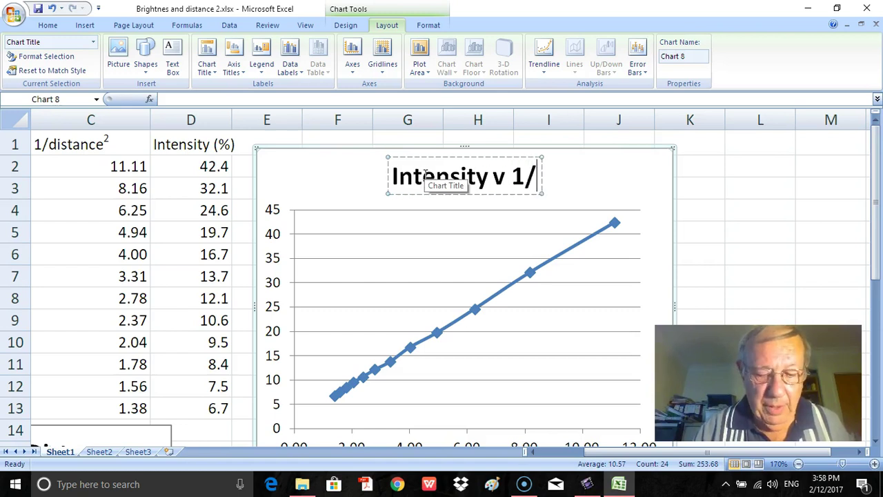
type("dist")
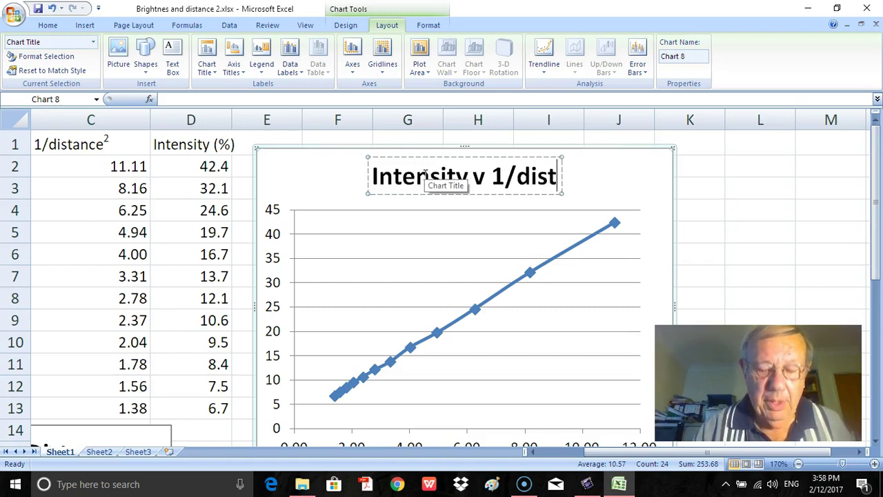
type("ance")
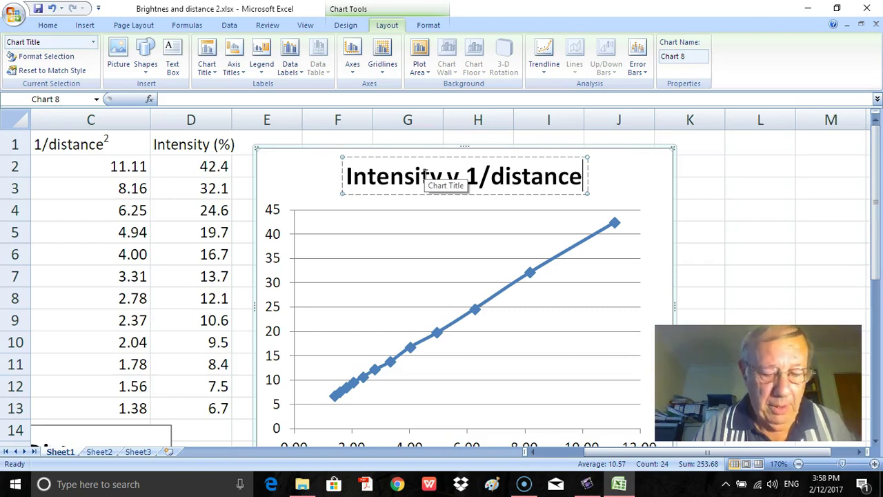
type("2")
- Format the final 2 of the chart title as superscript
left_click_drag(588, 176, 577, 176)
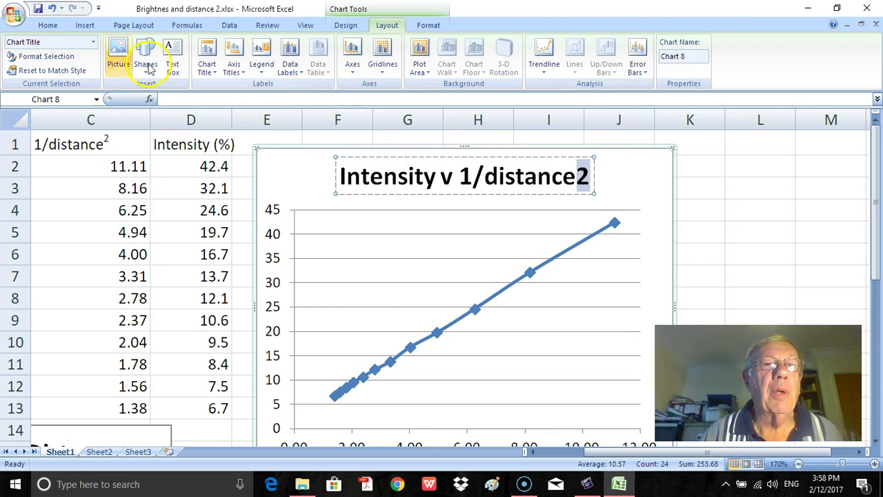
left_click(47, 25)
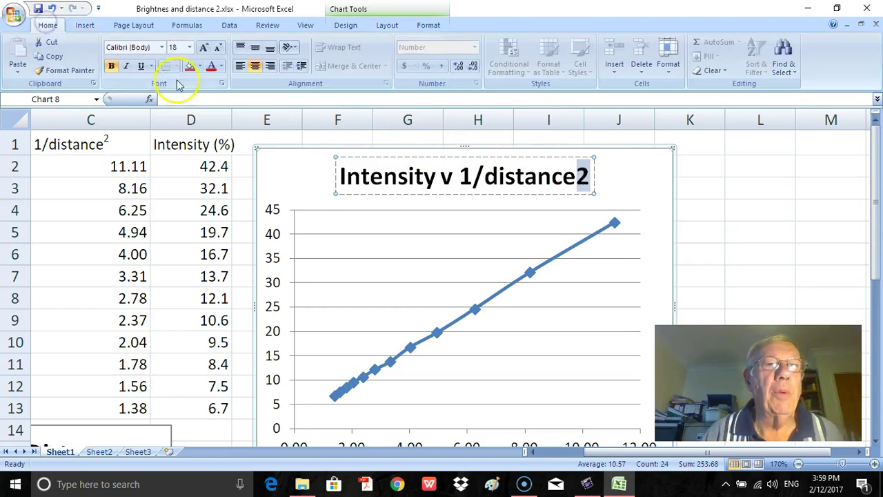
left_click(222, 84)
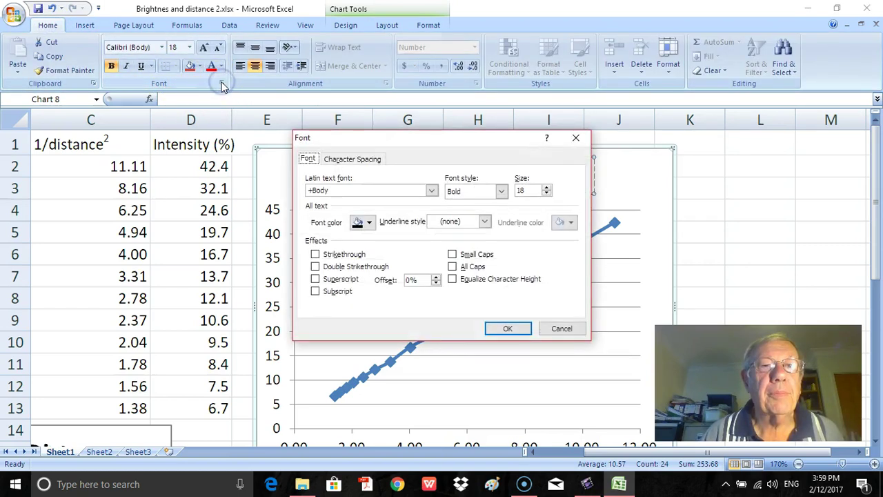
left_click(315, 279)
left_click(507, 329)
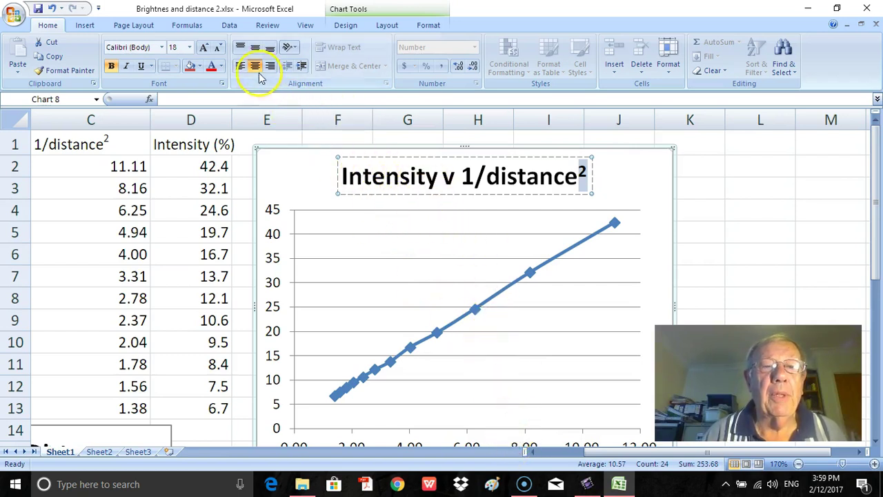
- Add a title below the chart's horizontal axis reading "1/distance2"
left_click(387, 27)
left_click(209, 69)
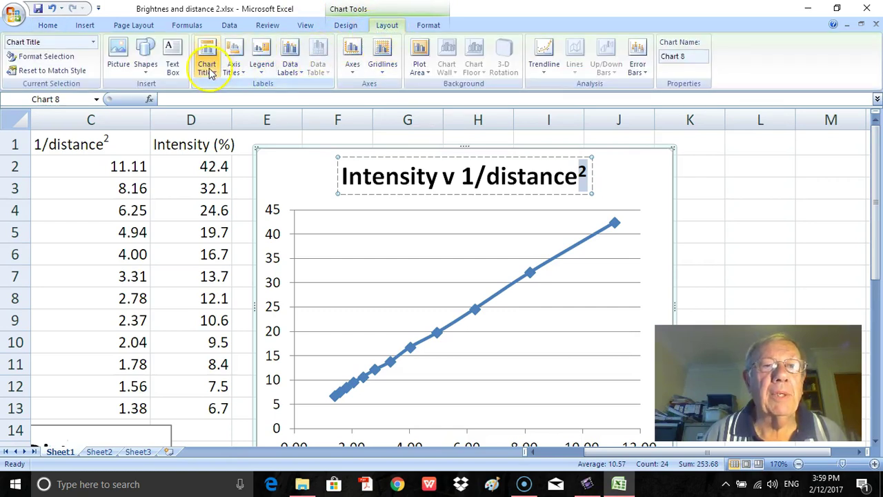
left_click(235, 72)
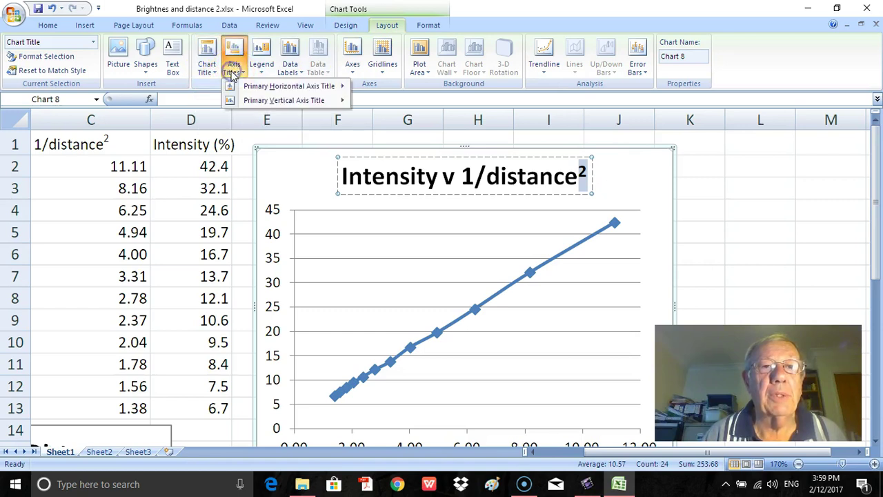
left_click(288, 86)
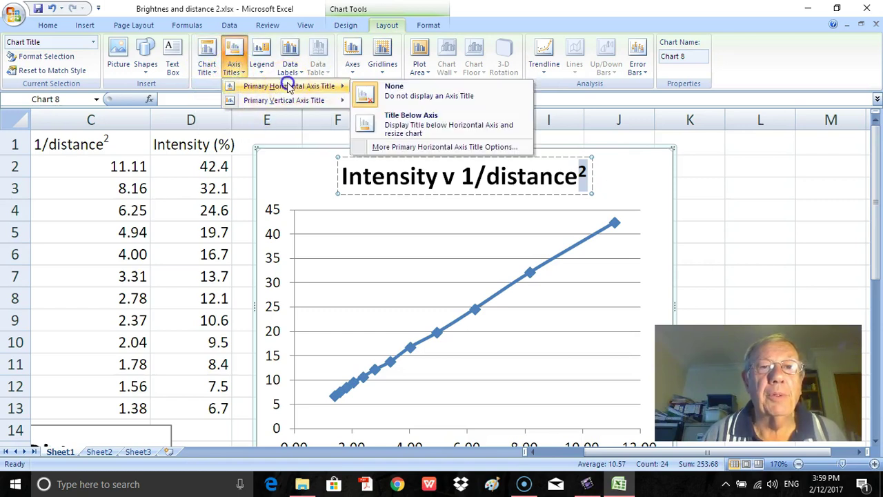
left_click(407, 124)
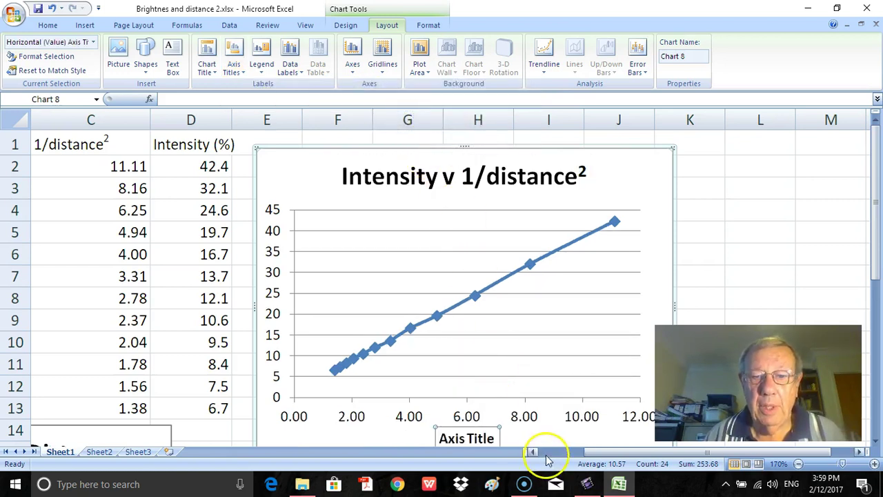
left_click(467, 436)
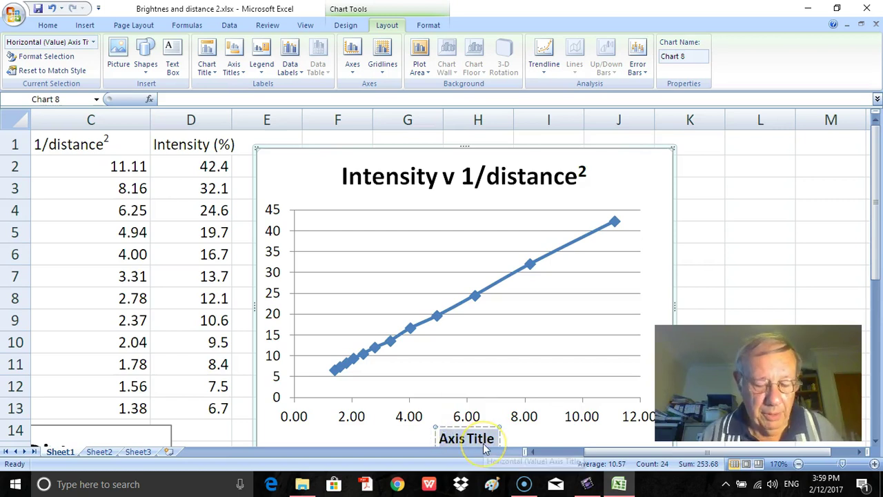
type("D")
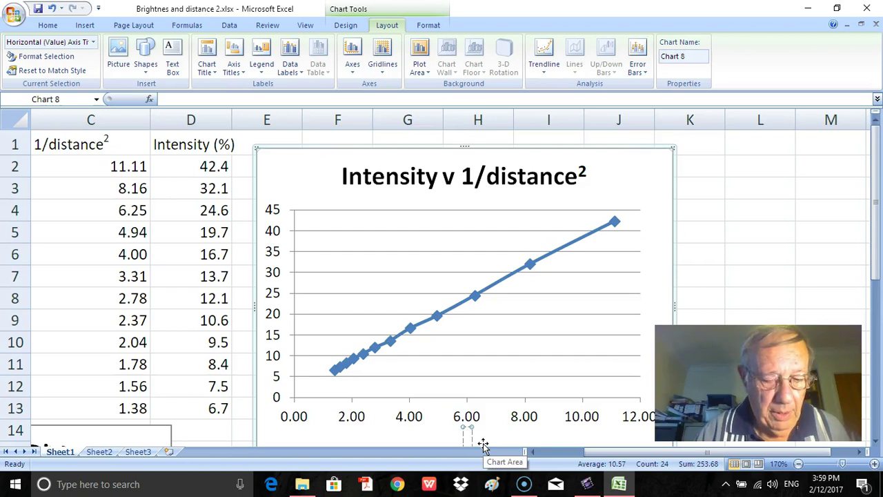
type("/distance")
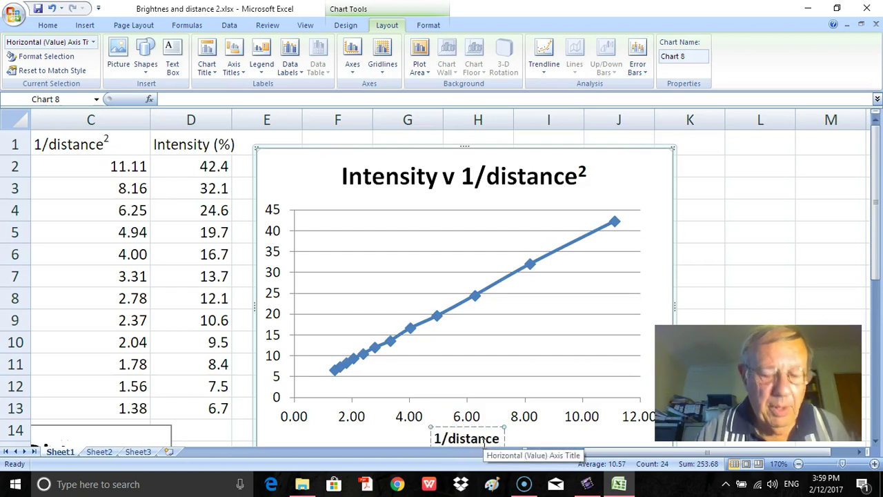
type("2")
- Apply superscript formatting to the selected text of the horizontal axis title
left_click(494, 433)
key("shift+Right")
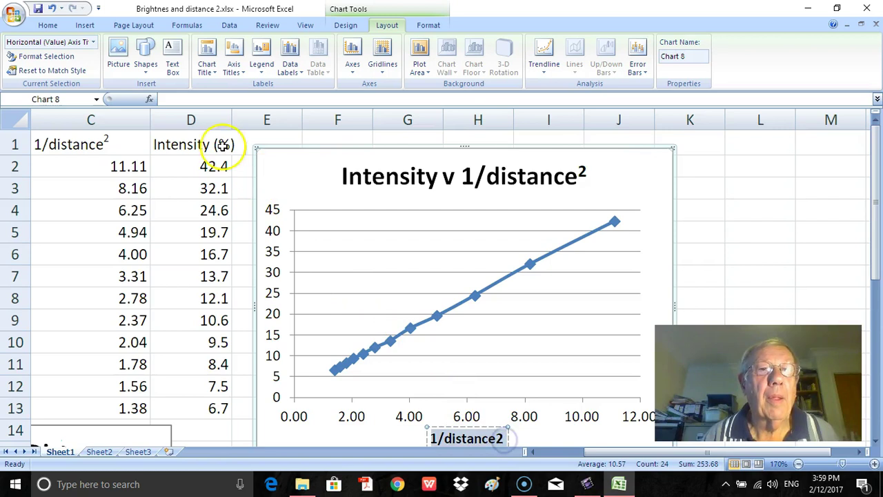
left_click(48, 25)
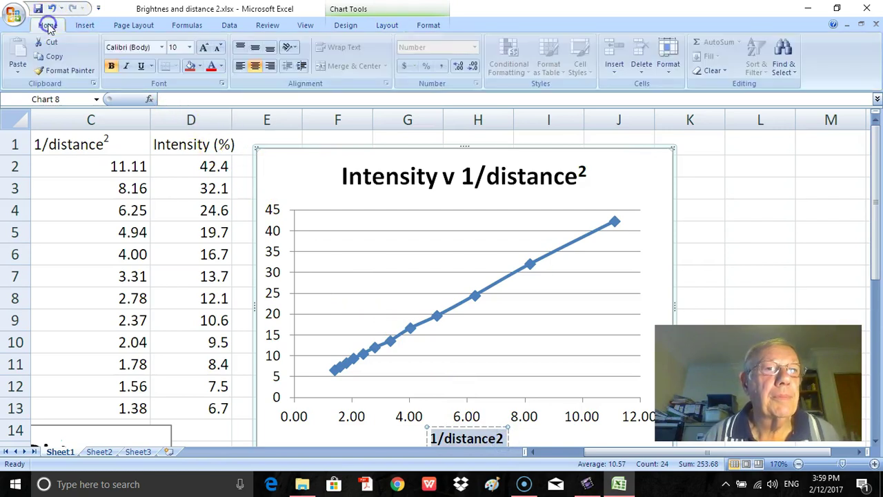
left_click(222, 84)
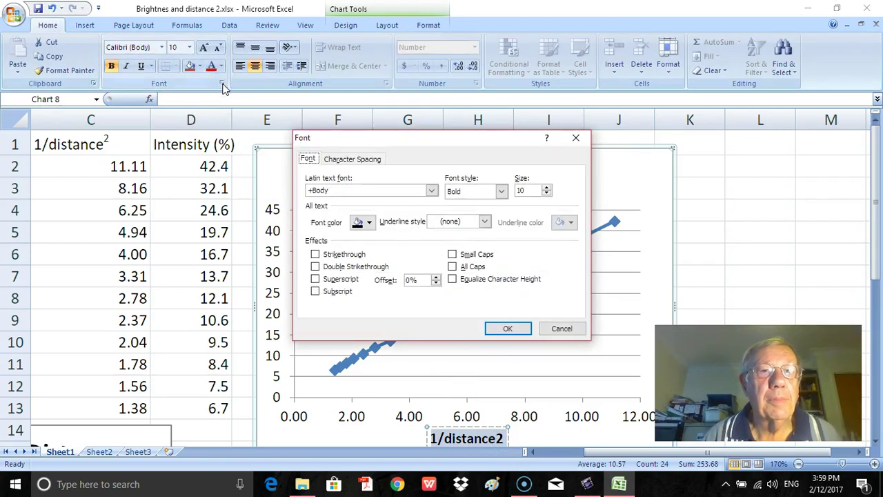
left_click(316, 279)
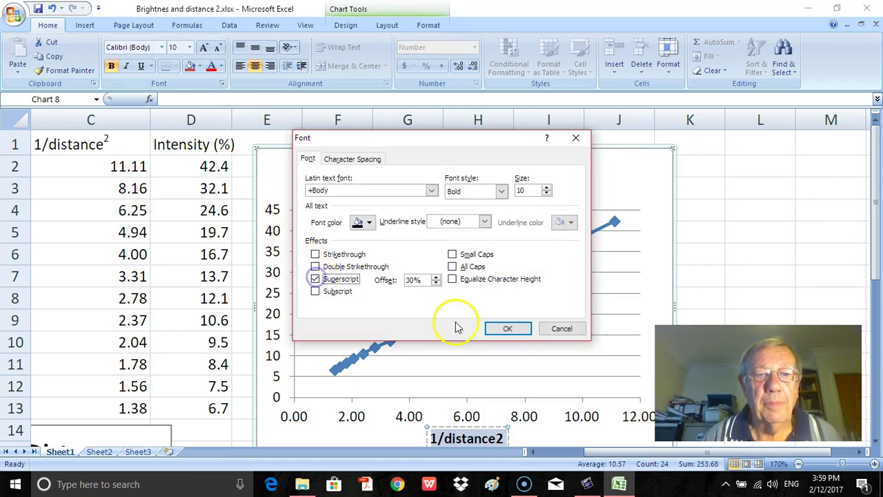
left_click(497, 329)
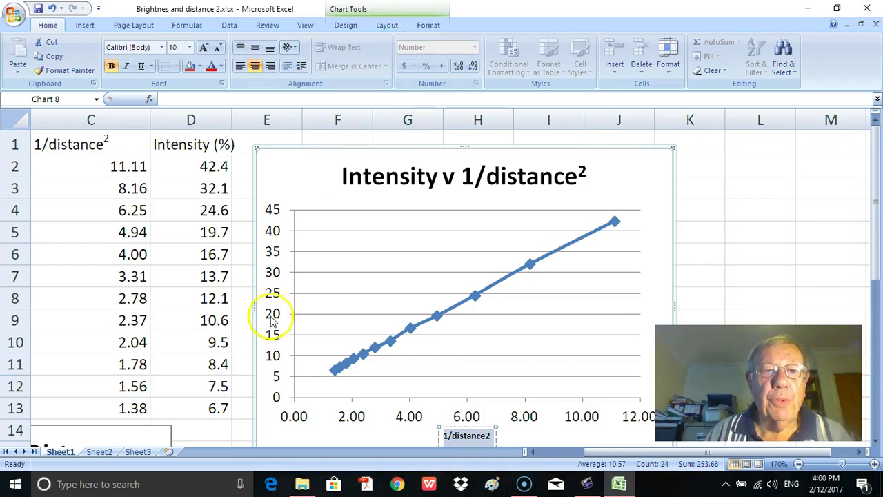
- Open the title placement options for the chart's primary vertical axis
left_click(387, 26)
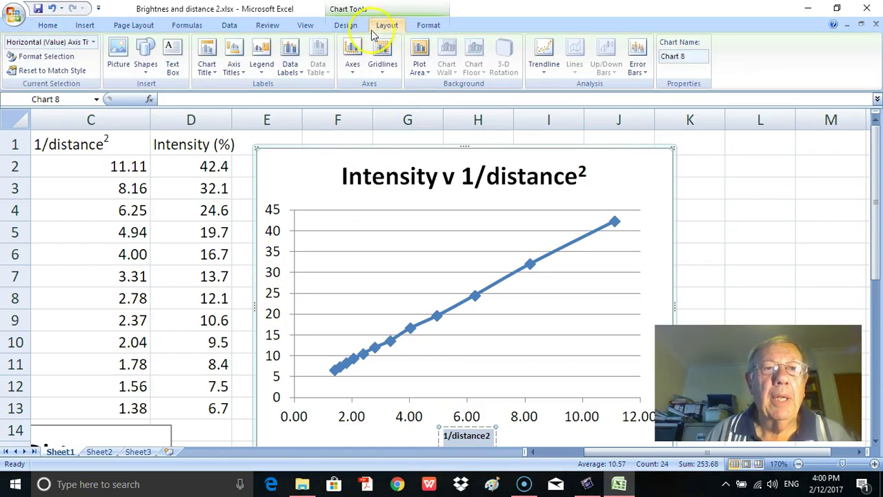
left_click(233, 65)
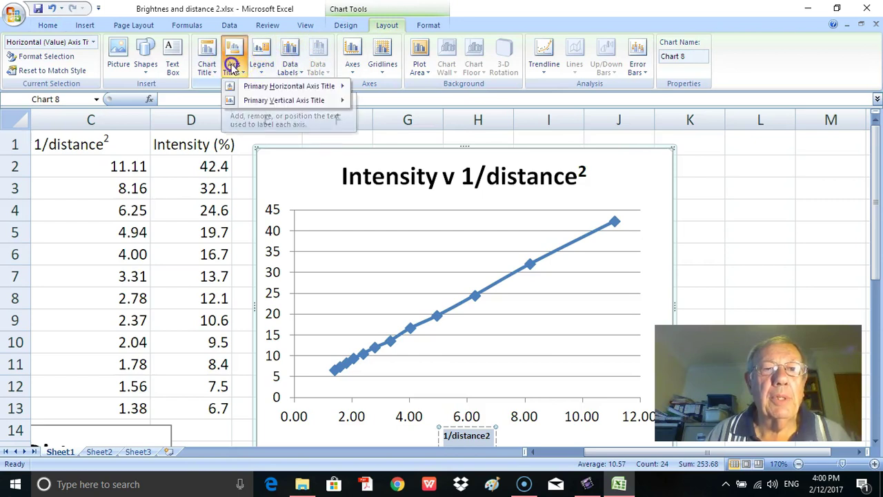
mouse_move(275, 104)
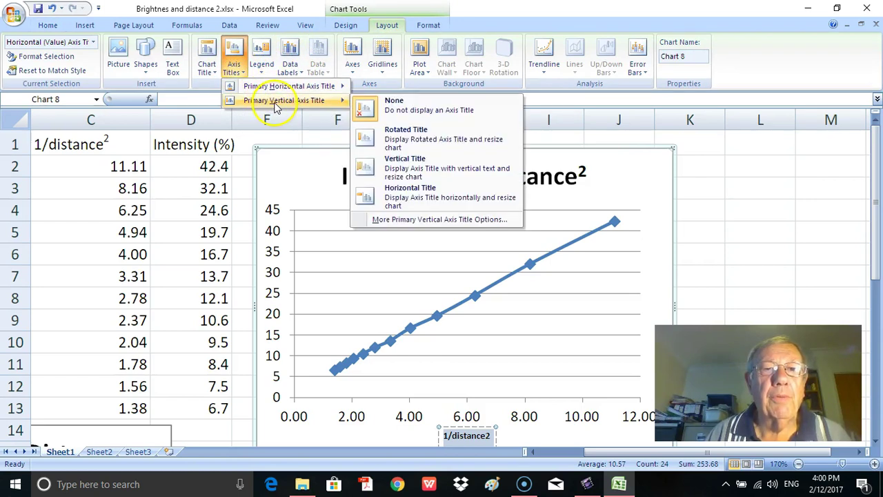